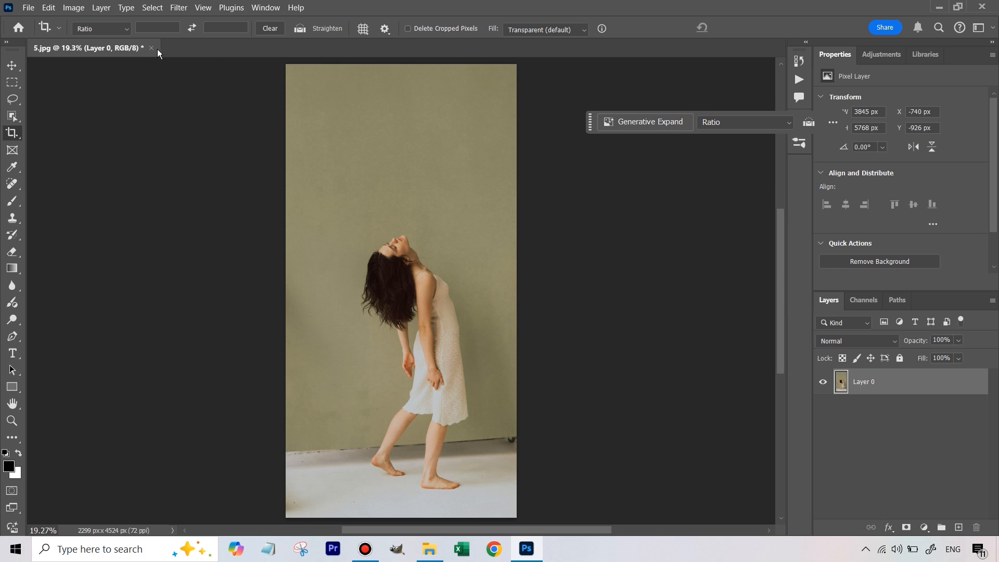
- Select the woman automatically with Select Subject and activate the Rectangular Marquee tool
click(153, 8)
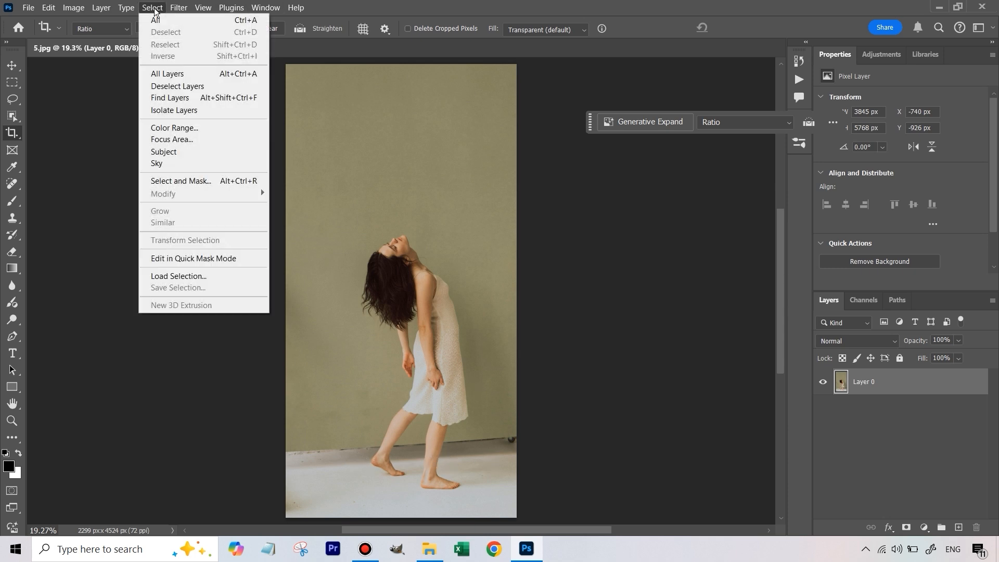
click(166, 154)
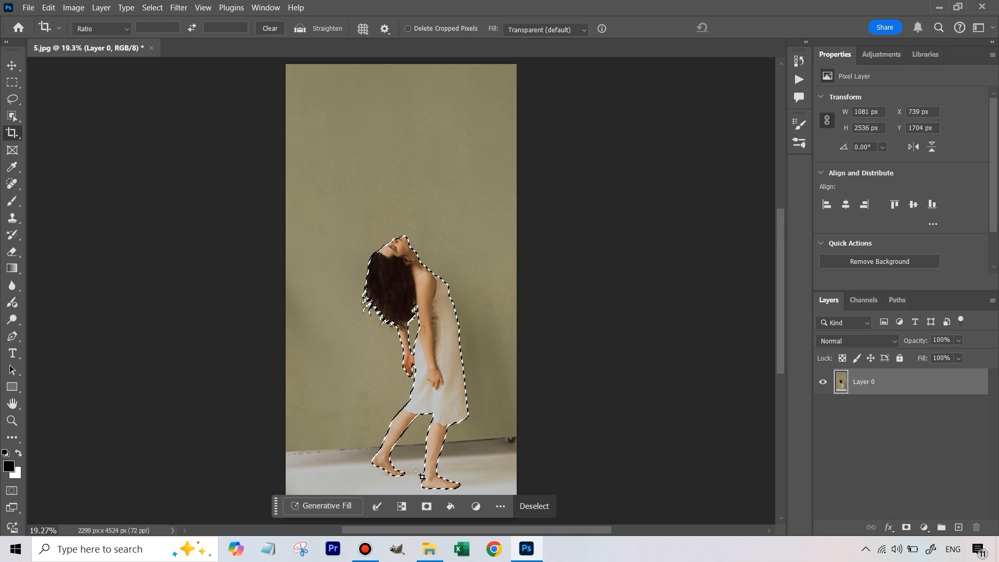
drag(782, 323, 778, 282)
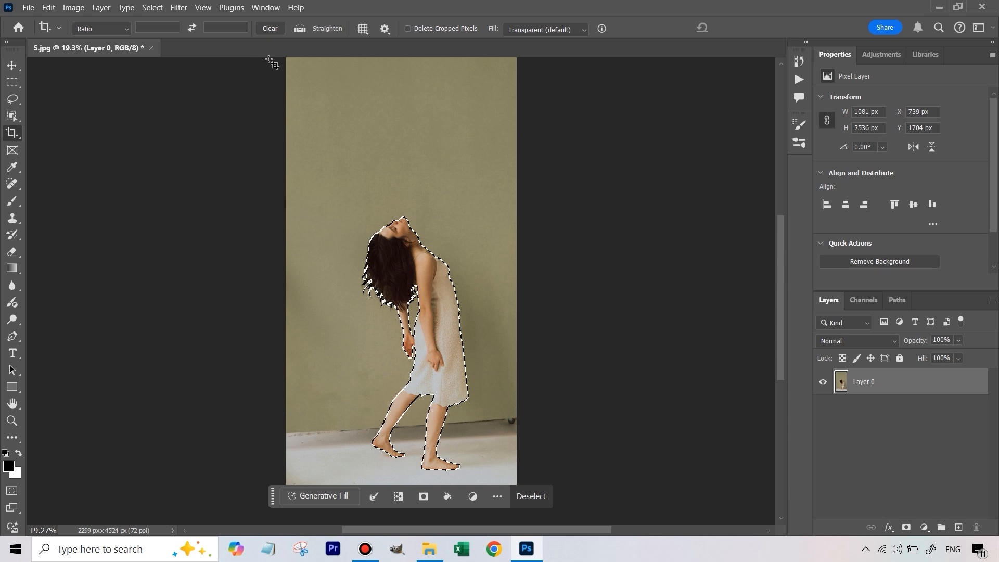
drag(776, 309, 780, 297)
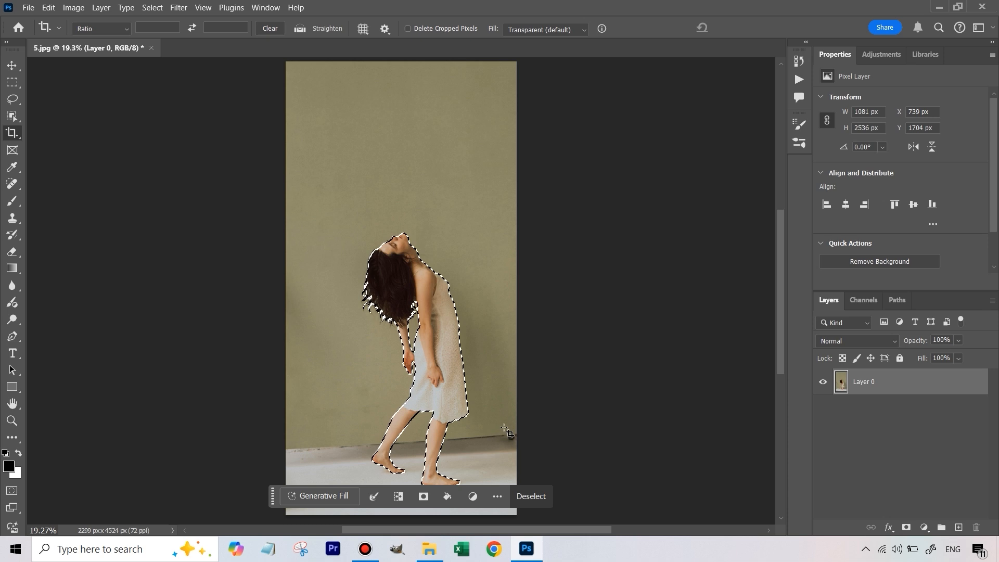
click(12, 82)
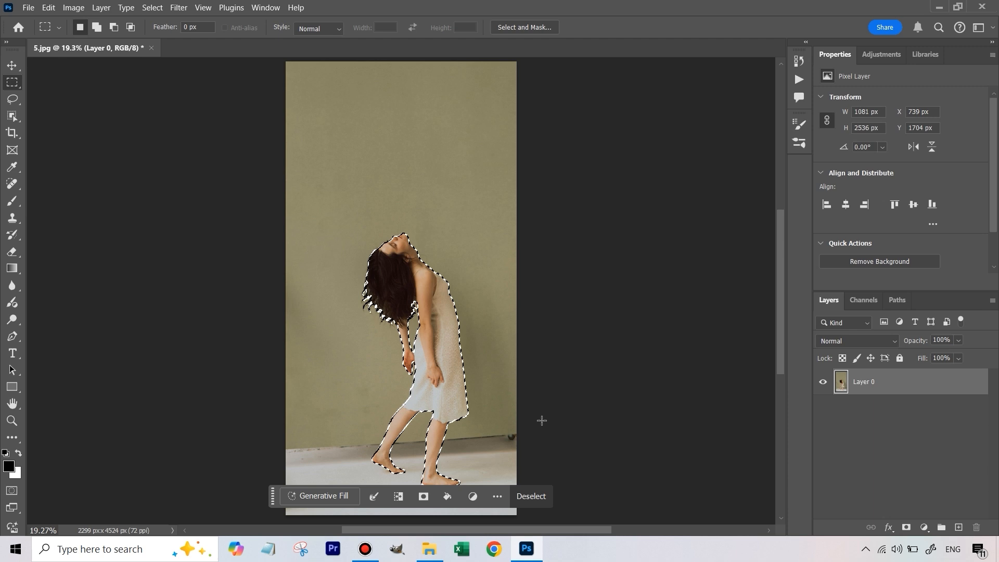
drag(286, 445, 458, 374)
key(ctrl+z)
drag(281, 435, 526, 372)
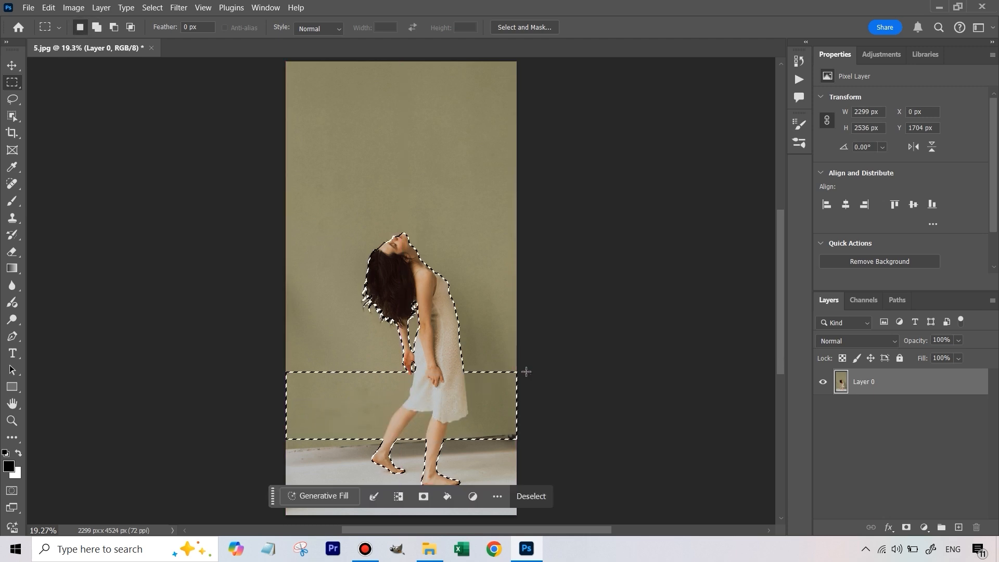
key(ctrl+z)
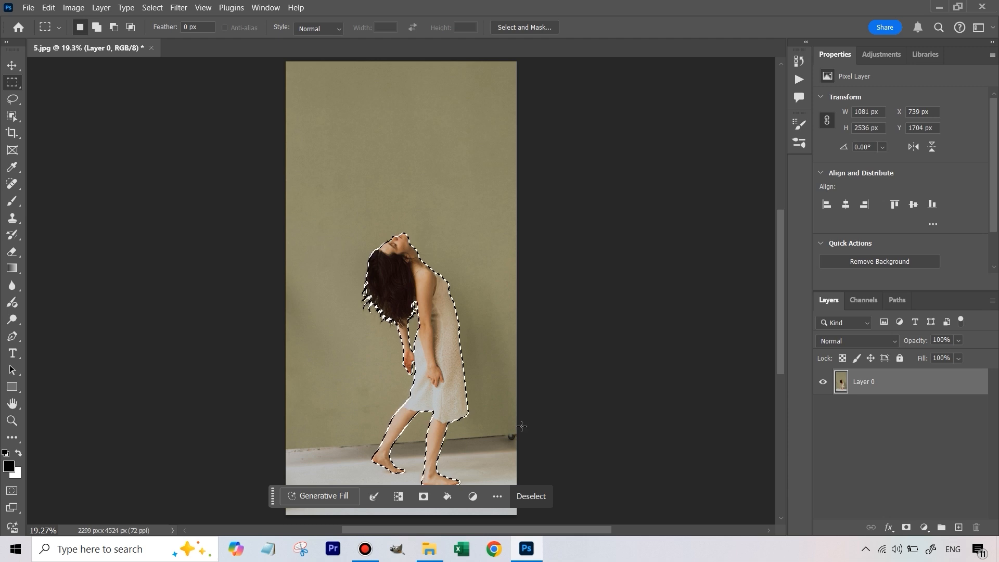
- Add a full-width rectangle from just above the floor line to the photo's top edge to the selection, and invert the selection
drag(521, 426, 274, 58)
drag(779, 307, 779, 348)
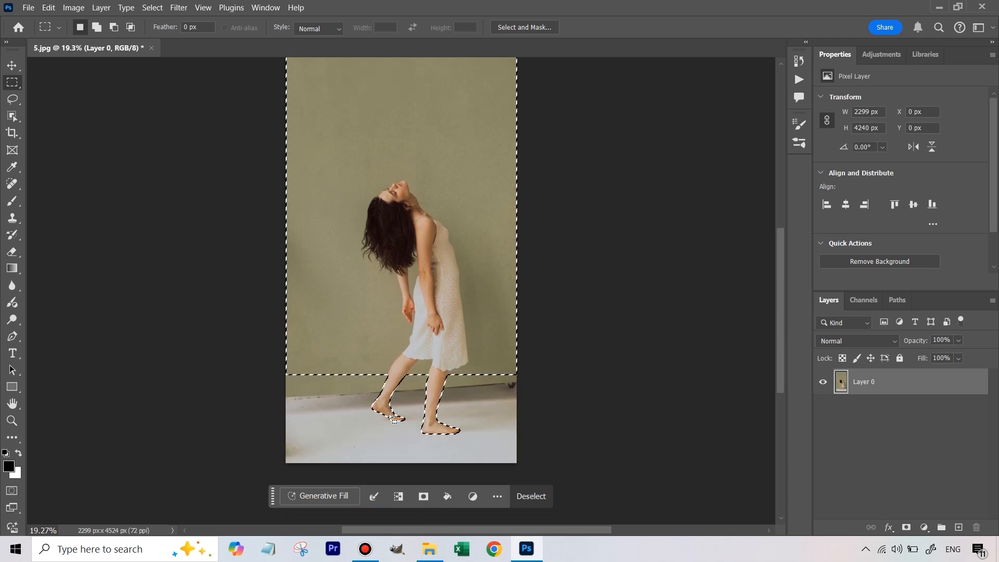
click(153, 8)
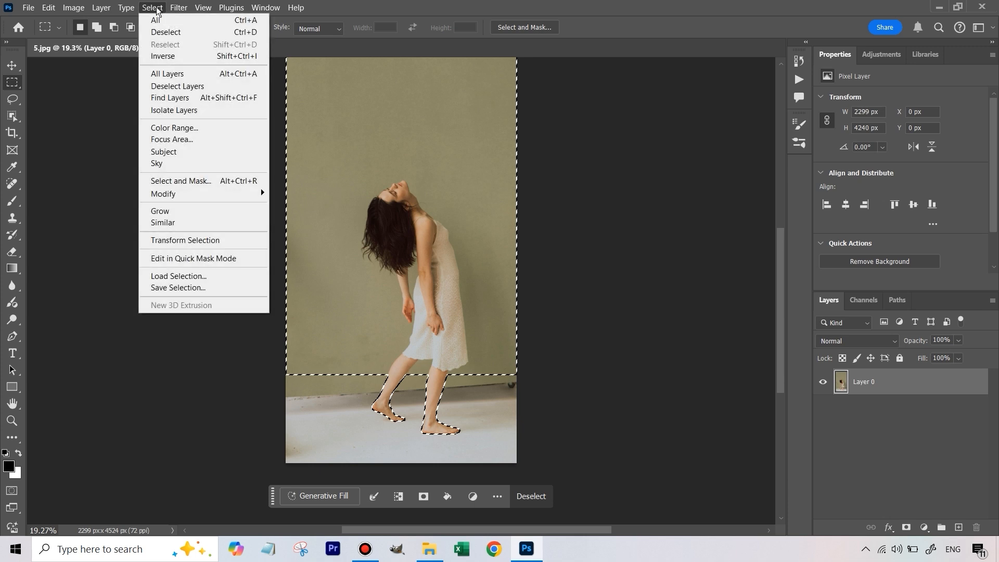
click(162, 56)
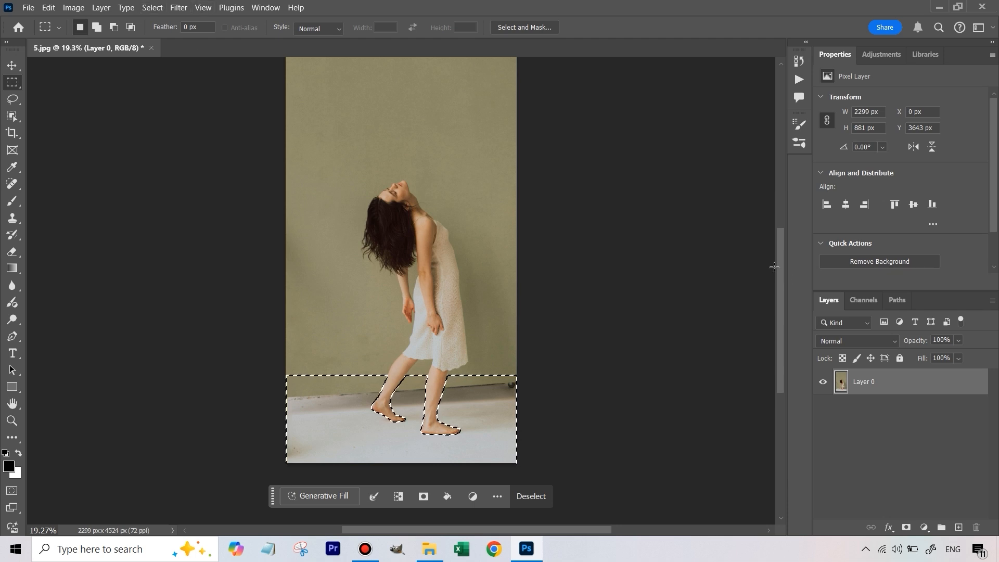
- Run Generative Fill on the selected floor area with an empty prompt
scroll(775, 265, down, 1)
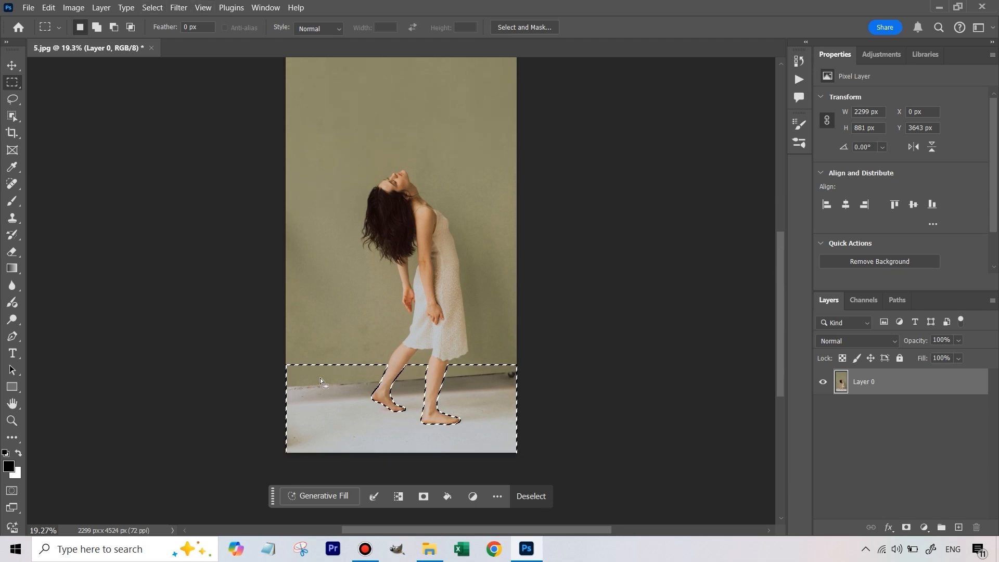
click(321, 500)
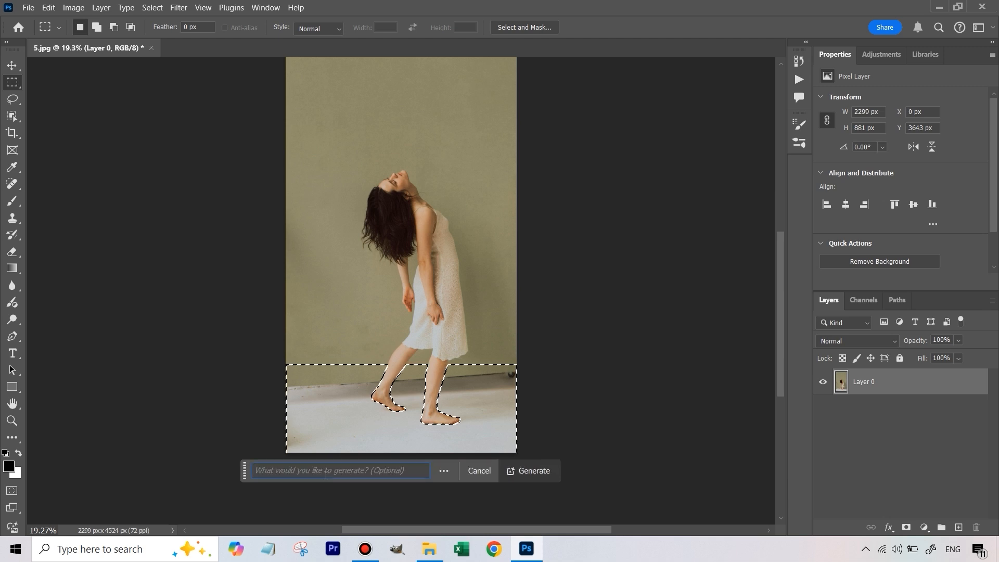
click(536, 477)
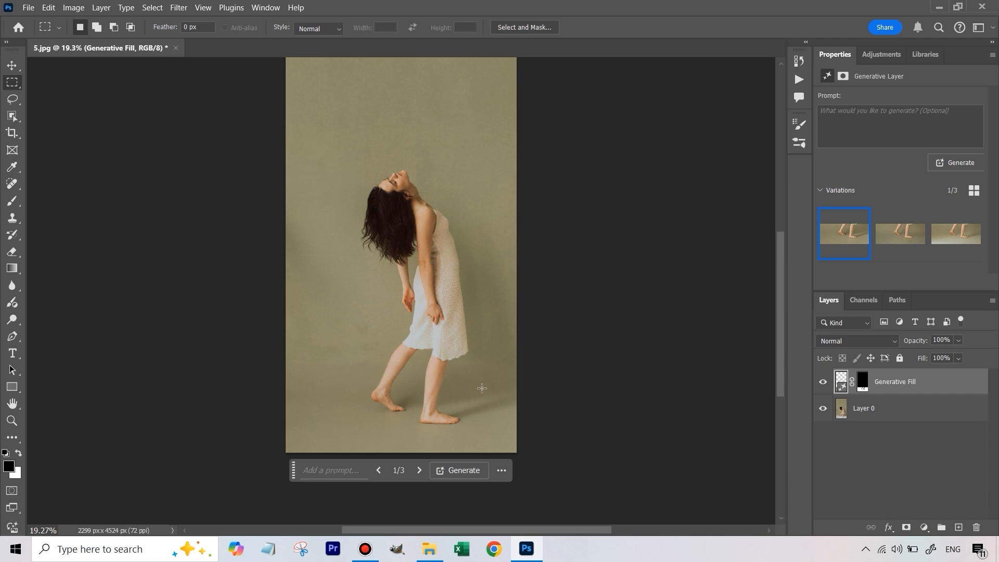
- Compare the three generated floor variations and choose the third one
click(892, 237)
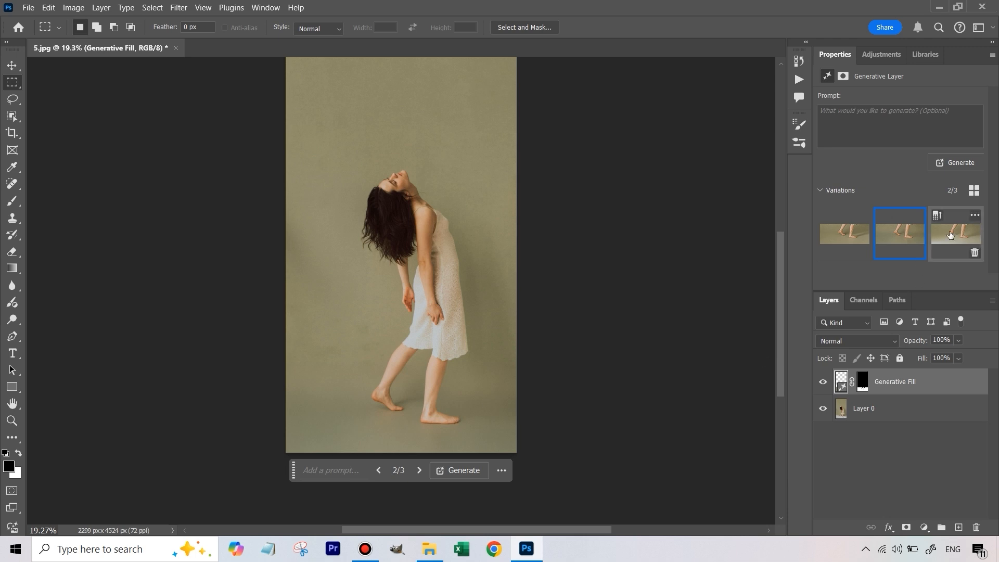
click(952, 234)
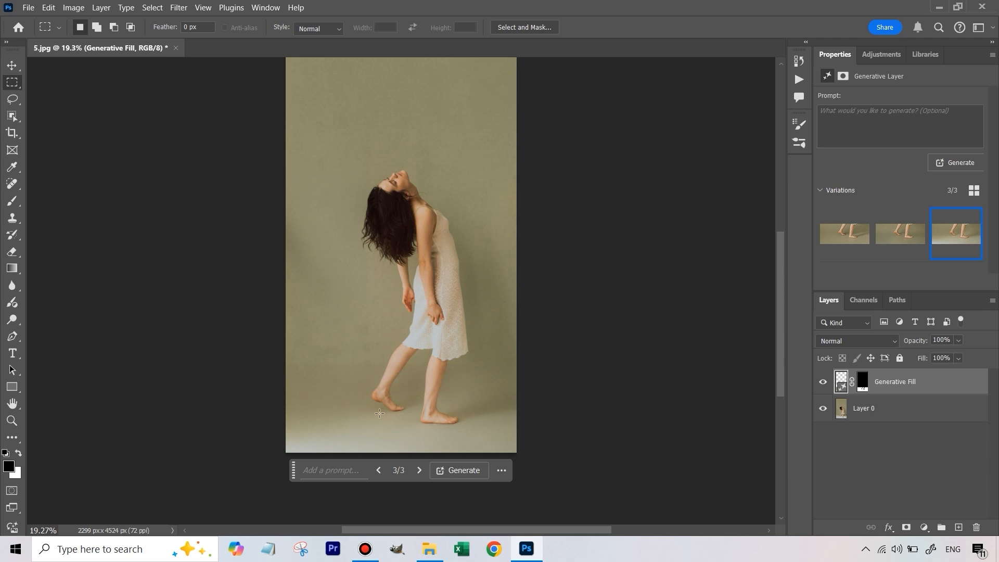
mouse_move(846, 224)
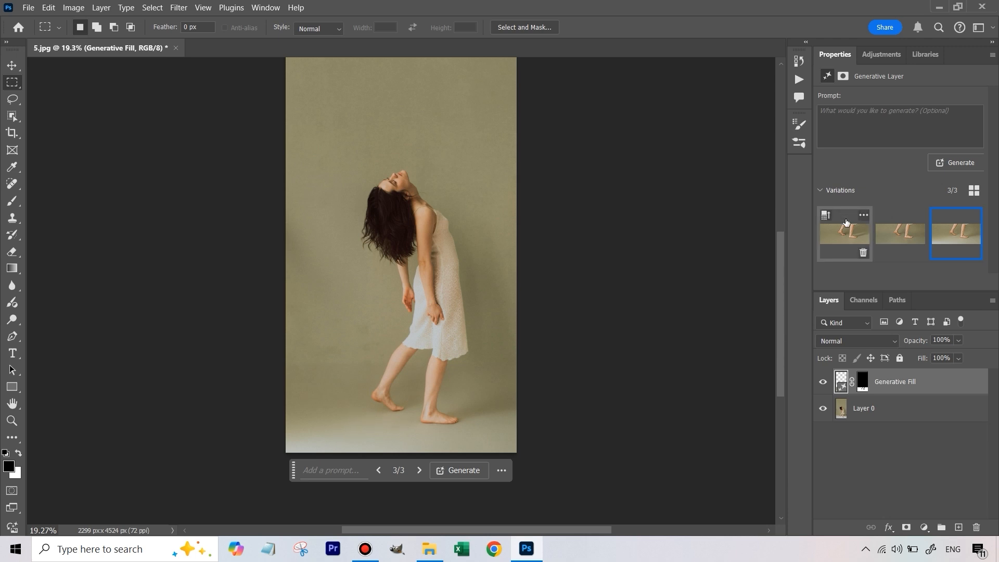
click(841, 241)
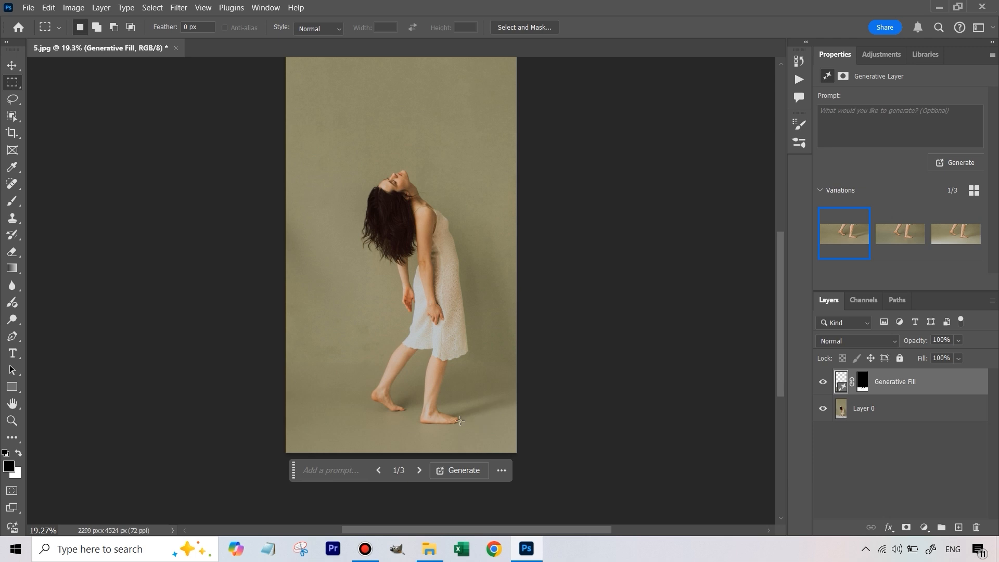
click(950, 236)
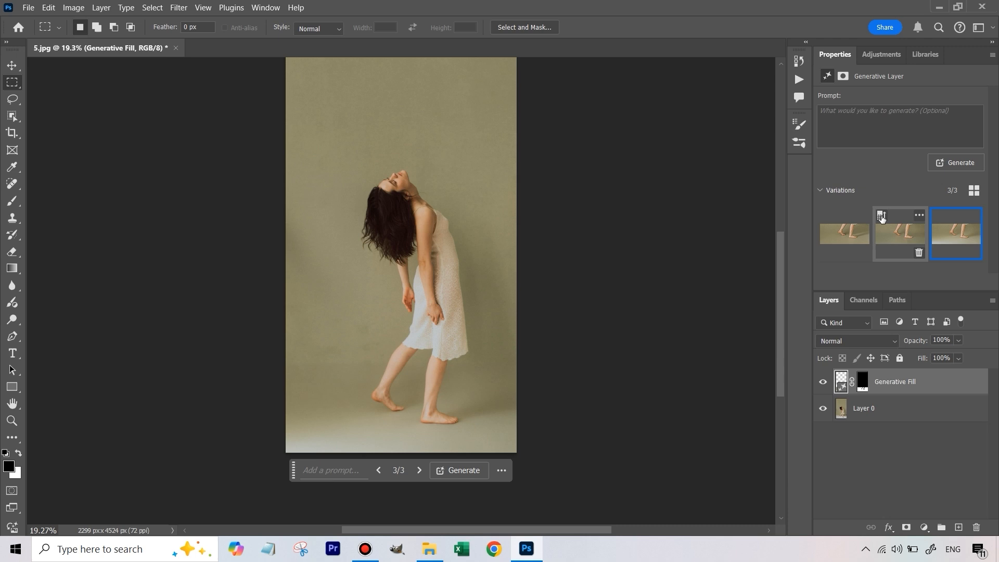
mouse_move(948, 227)
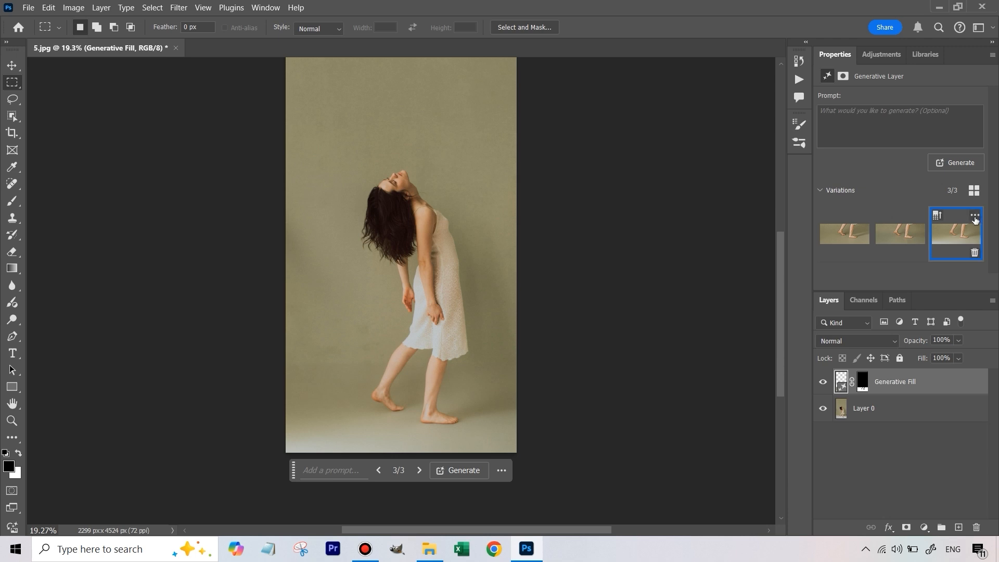
click(974, 216)
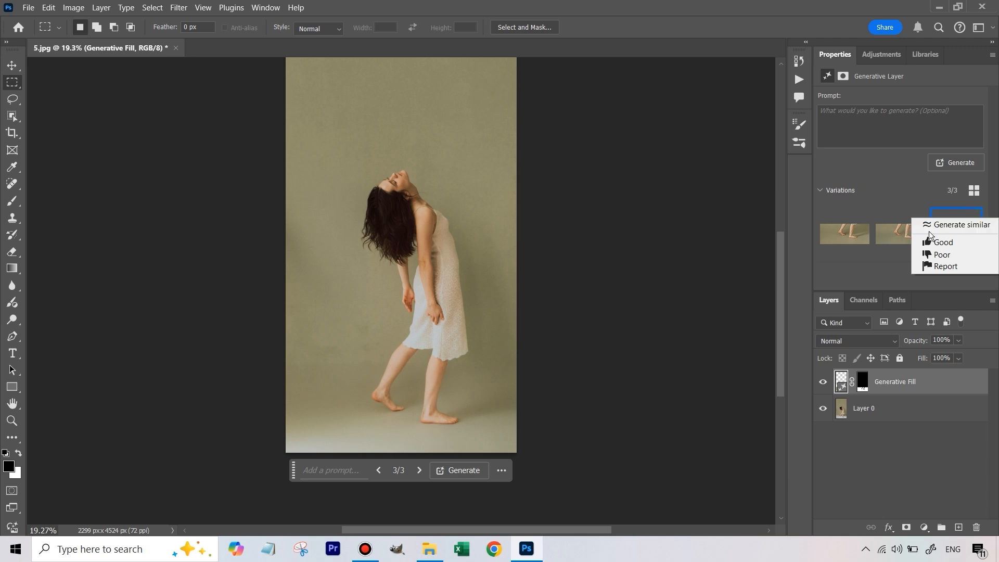
click(781, 235)
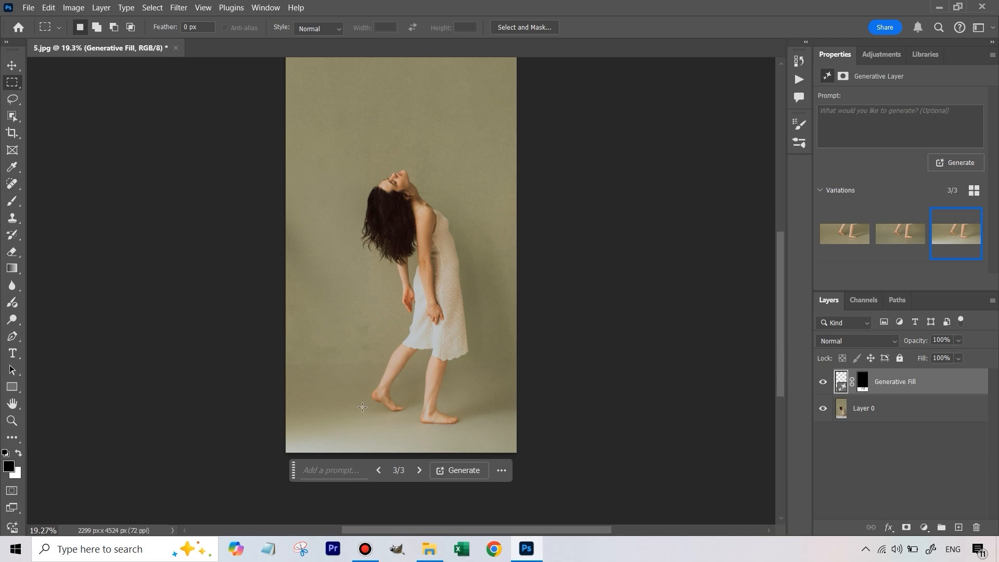
- Move the floating contextual task bar off the lower part of the photo, clear of the woman's feet
scroll(421, 424, up, 2)
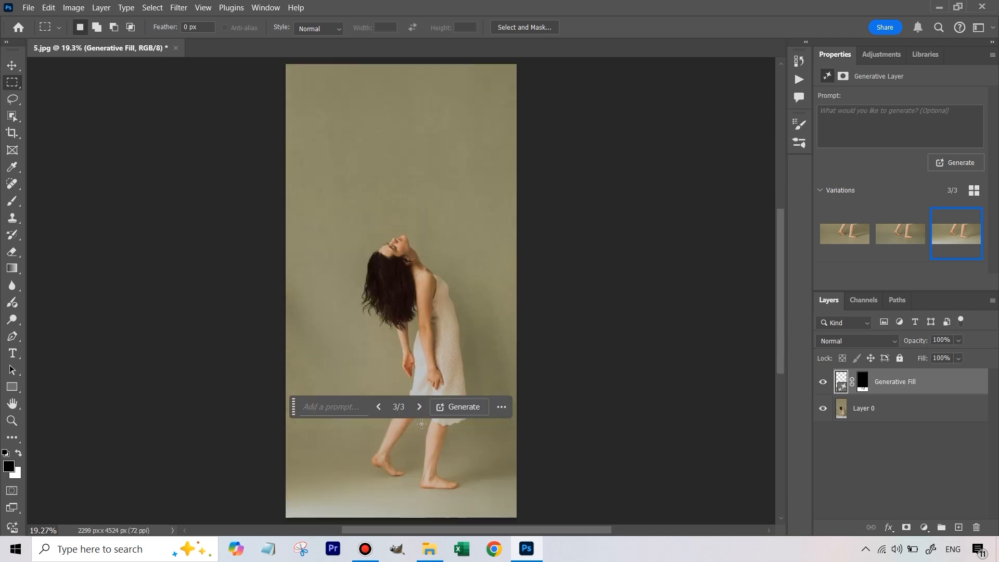
drag(294, 411, 49, 190)
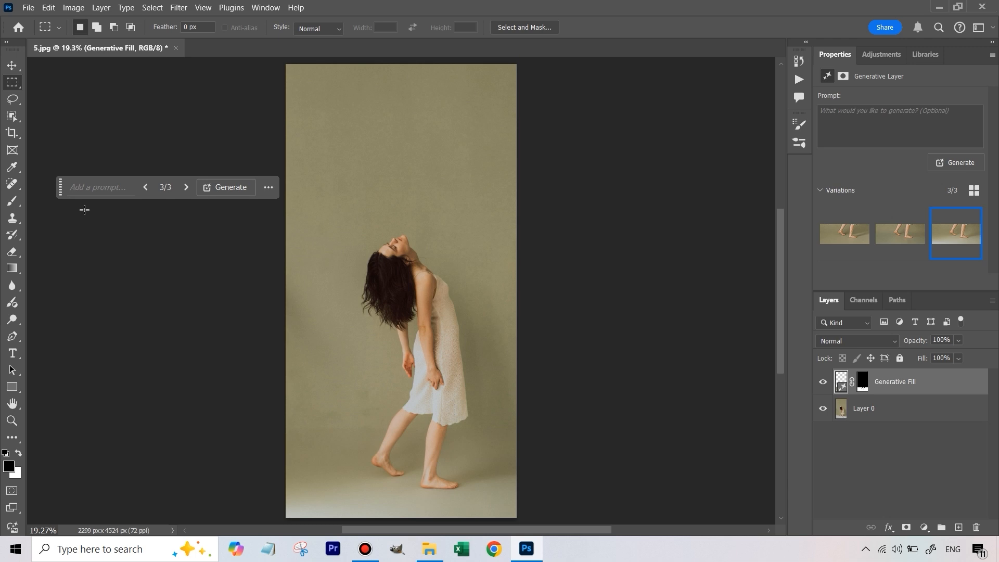
click(12, 422)
drag(424, 479, 482, 468)
drag(782, 376, 781, 393)
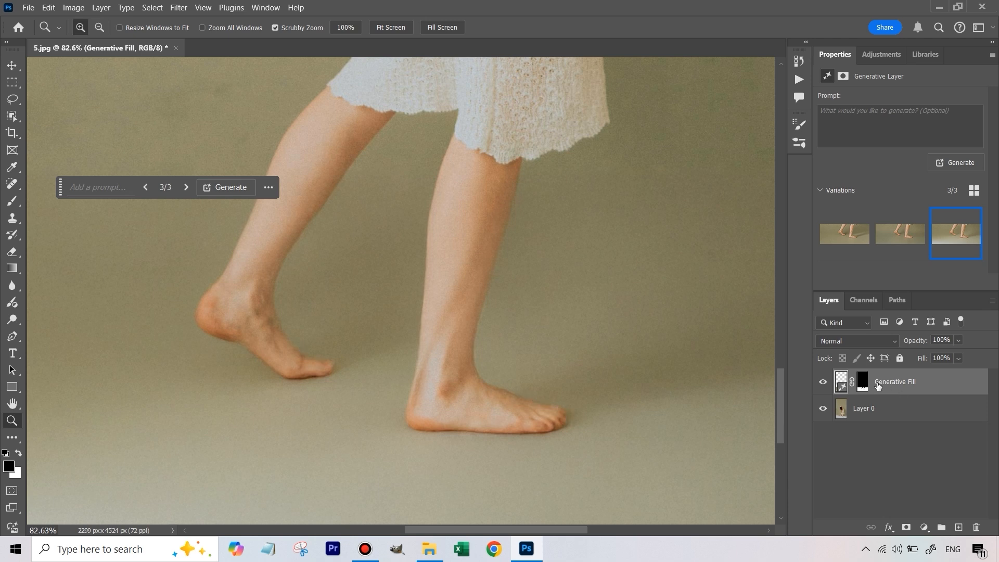
- Compare the feet and floor with the Generative Fill layer repeatedly hidden and shown
click(823, 382)
click(823, 382)
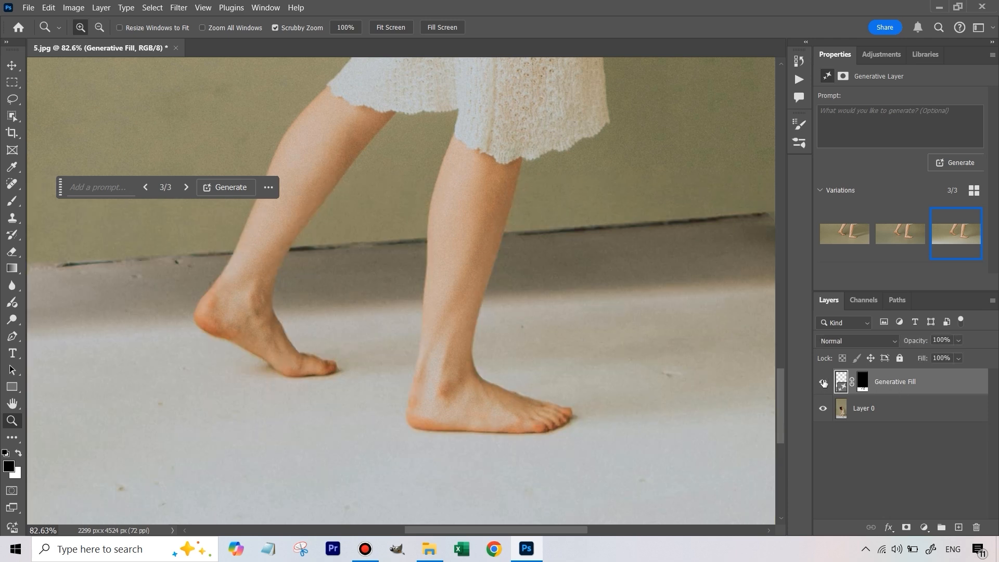
click(822, 382)
click(823, 382)
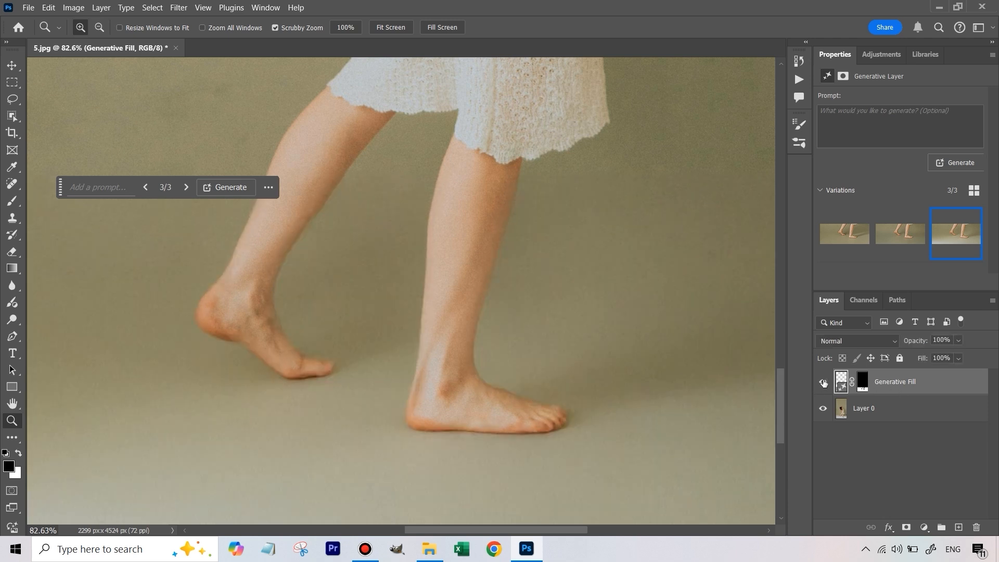
click(823, 382)
click(823, 381)
click(823, 382)
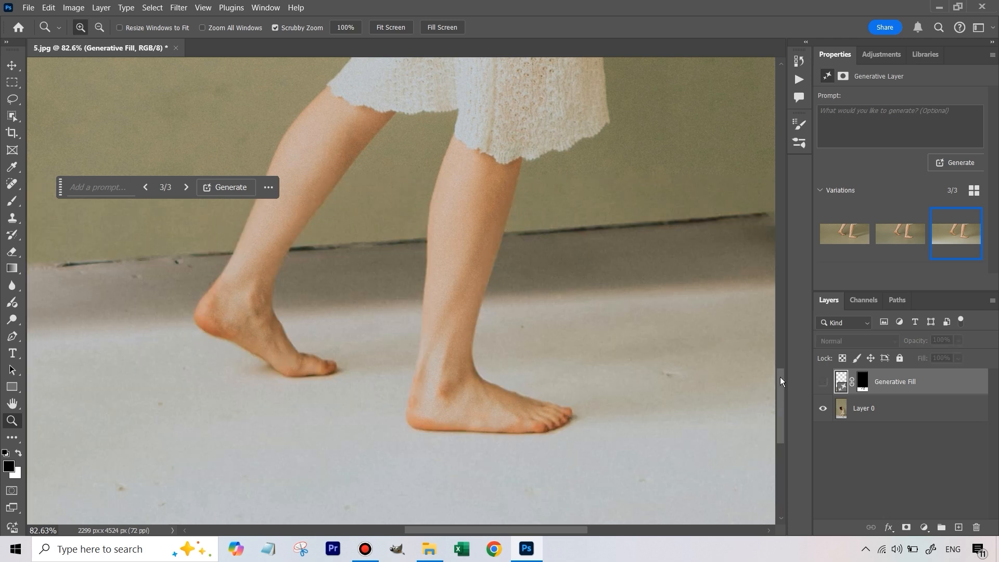
click(824, 383)
click(824, 382)
click(823, 382)
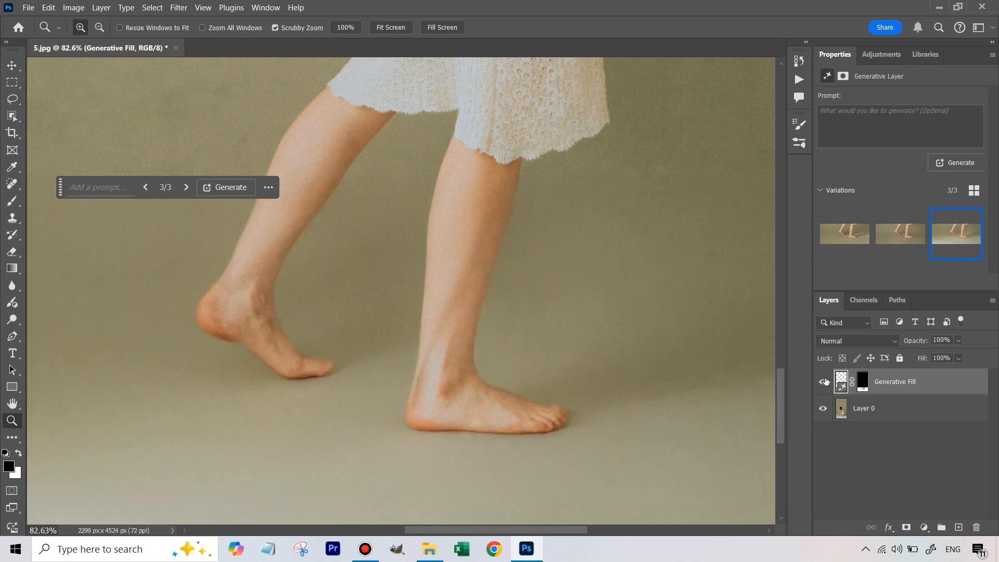
- Add a new layer above Generative Fill and stamp all visible layers into it
key(ctrl+0)
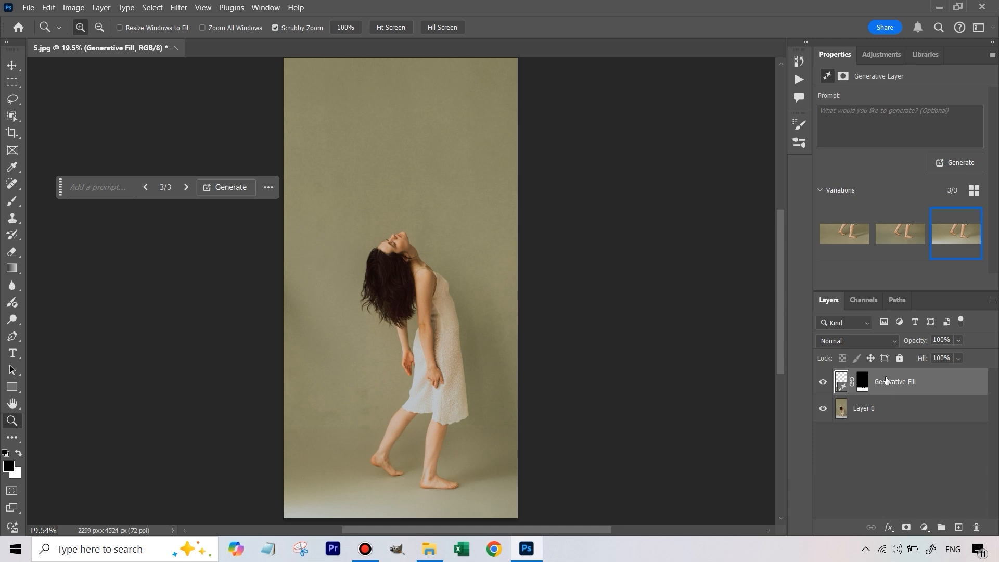
click(958, 528)
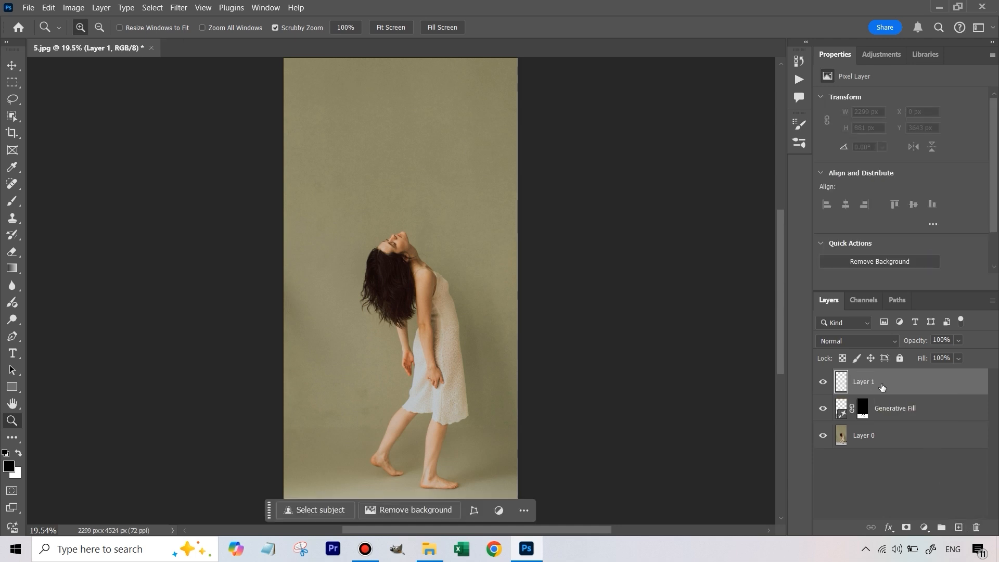
key(ctrl+shift+alt+e)
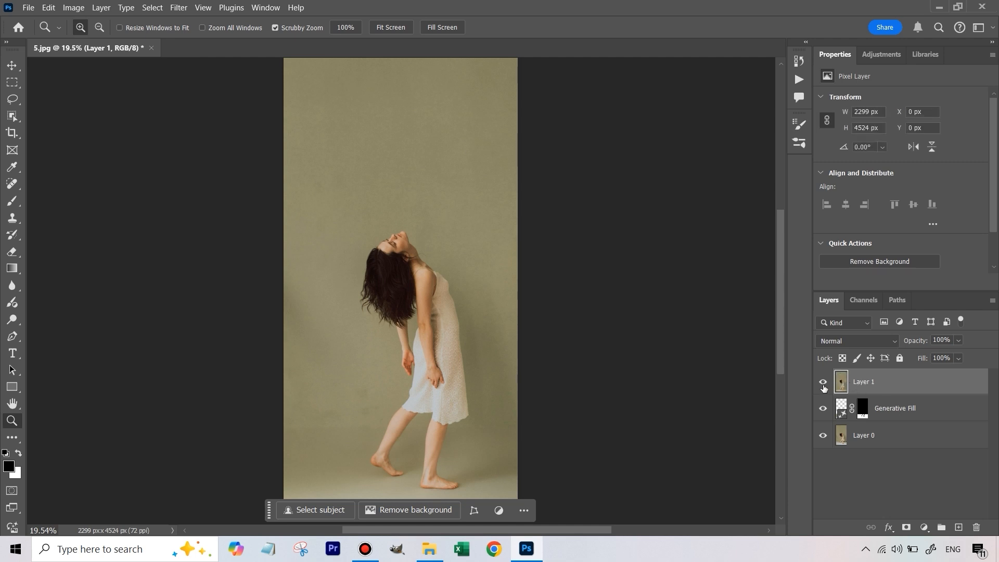
- Hide Layer 1 and the Generative Fill layer, and make Layer 0 the active layer
click(823, 384)
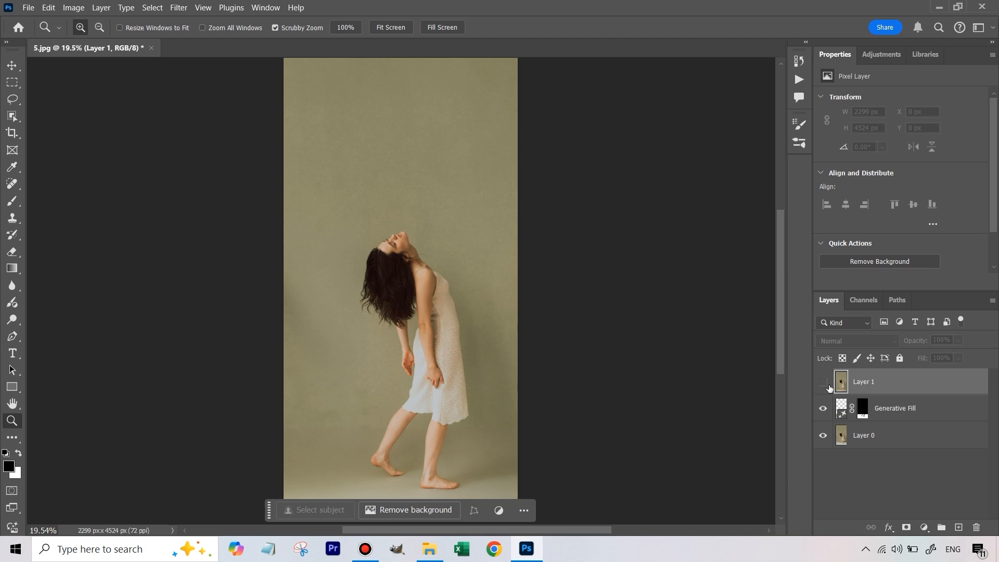
click(822, 411)
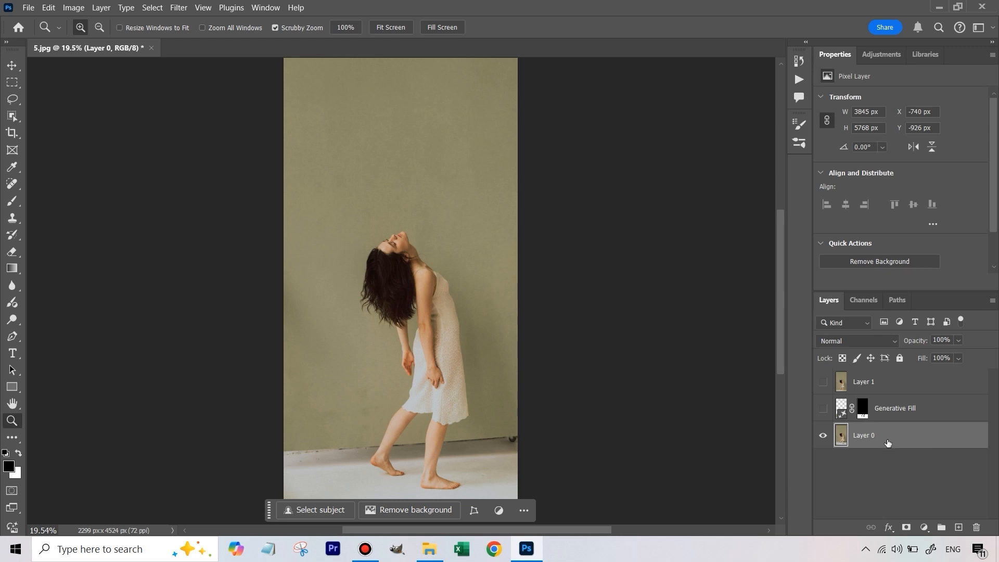
scroll(780, 372, down, 2)
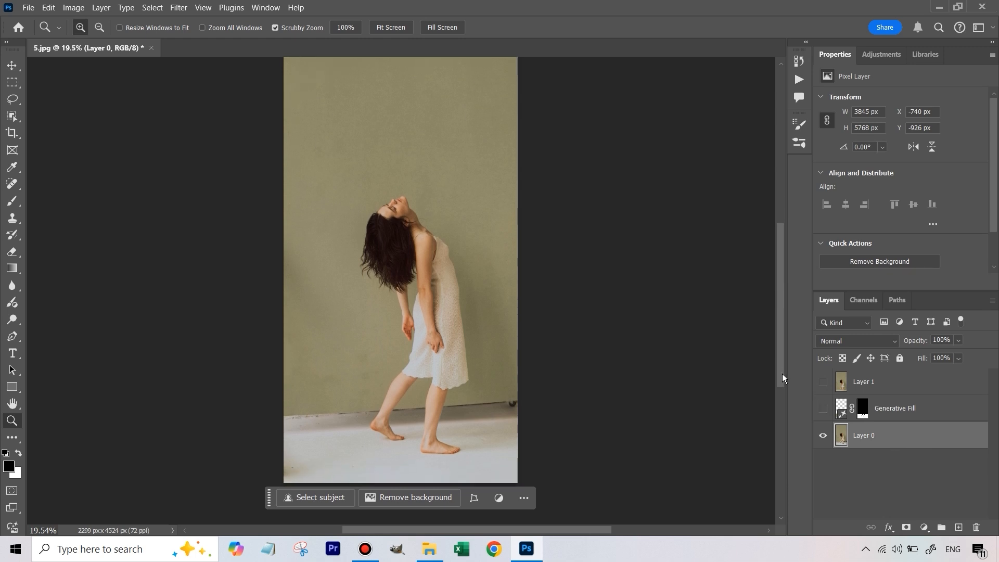
drag(436, 415, 487, 401)
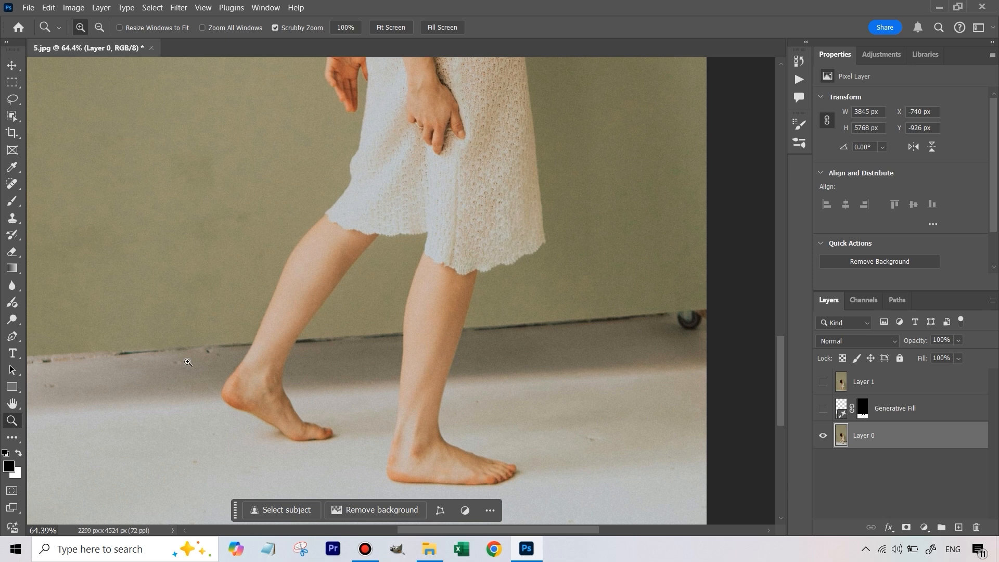
- Select the woman's raised rear leg below the dress with the Object Selection tool in Lasso mode, and hide the Contextual Task Bar
click(16, 121)
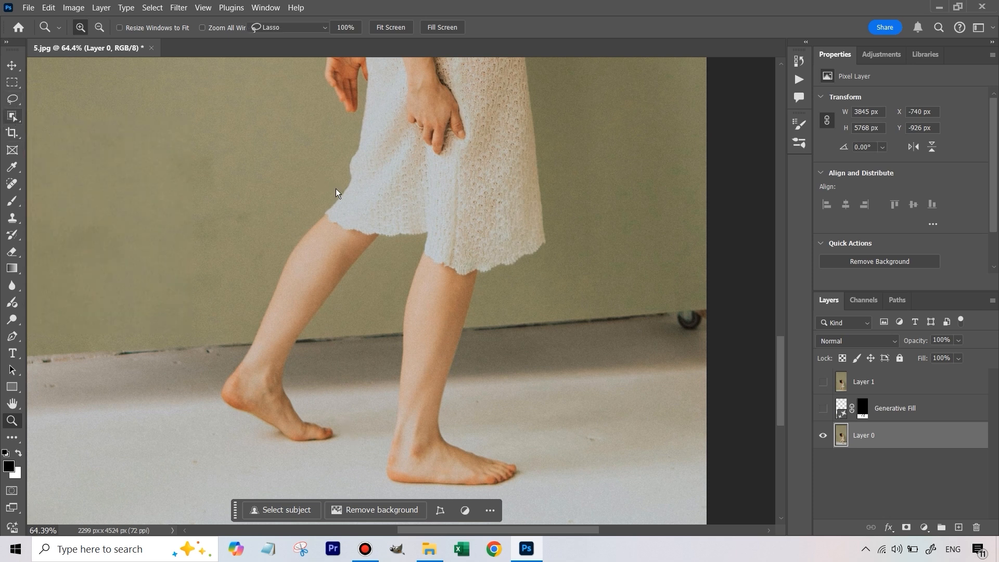
mouse_move(327, 198)
mouse_down()
mouse_move(282, 211)
mouse_move(239, 264)
mouse_move(213, 324)
mouse_move(212, 394)
mouse_move(225, 422)
mouse_move(259, 447)
mouse_move(316, 457)
mouse_move(345, 444)
mouse_move(358, 325)
mouse_move(390, 236)
mouse_move(329, 197)
mouse_up()
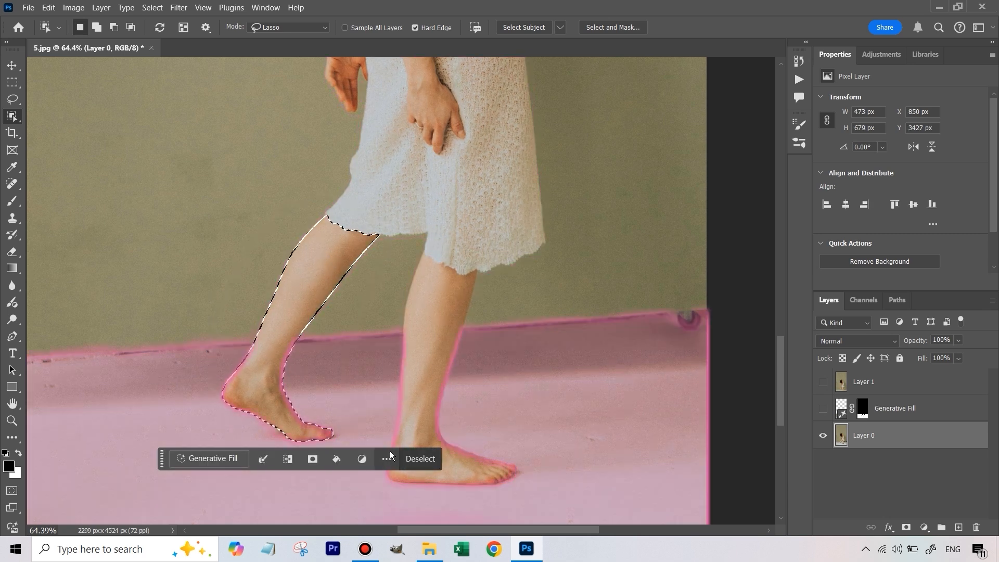
drag(162, 459, 173, 503)
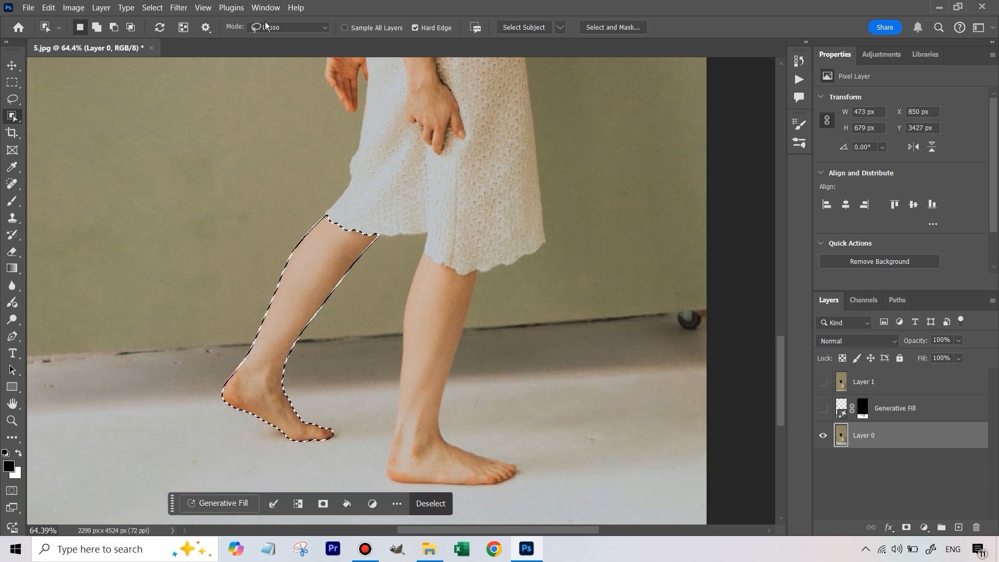
click(264, 9)
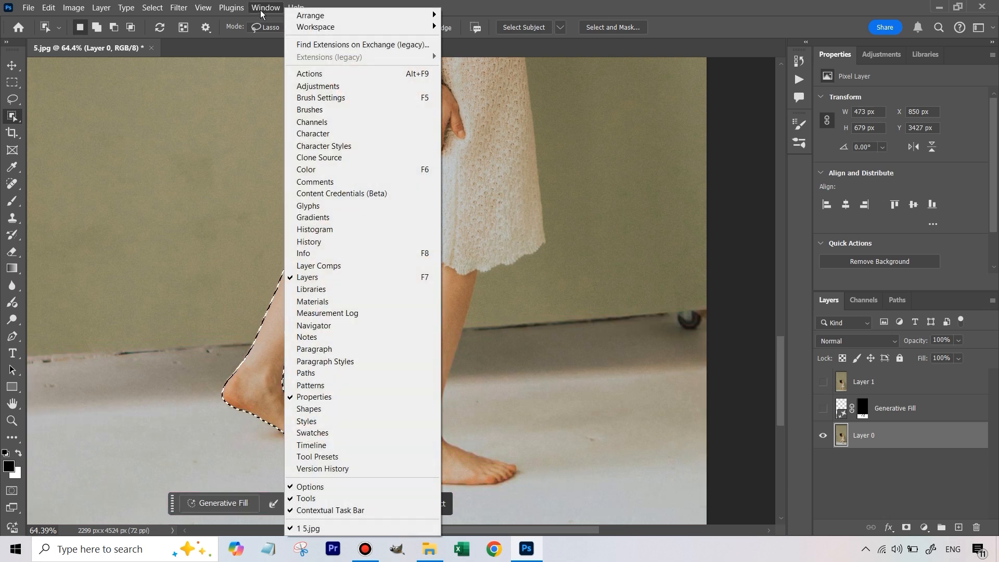
click(338, 510)
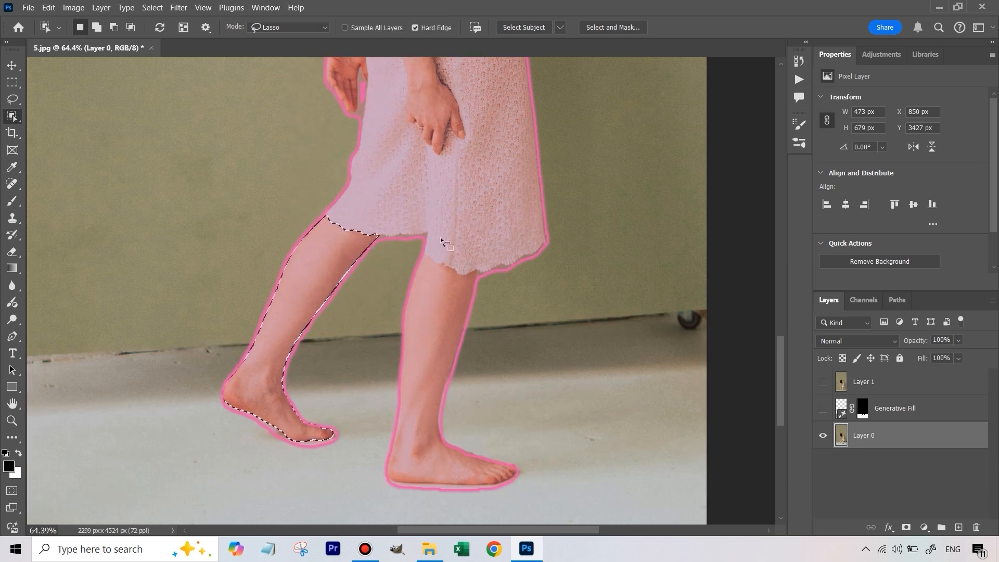
- Add the front leg below the dress to the selection, and copy both legs onto a new layer
mouse_move(444, 229)
mouse_down()
mouse_move(425, 237)
mouse_move(372, 428)
mouse_move(385, 494)
mouse_move(510, 496)
mouse_move(489, 284)
mouse_move(458, 231)
mouse_move(444, 230)
mouse_up()
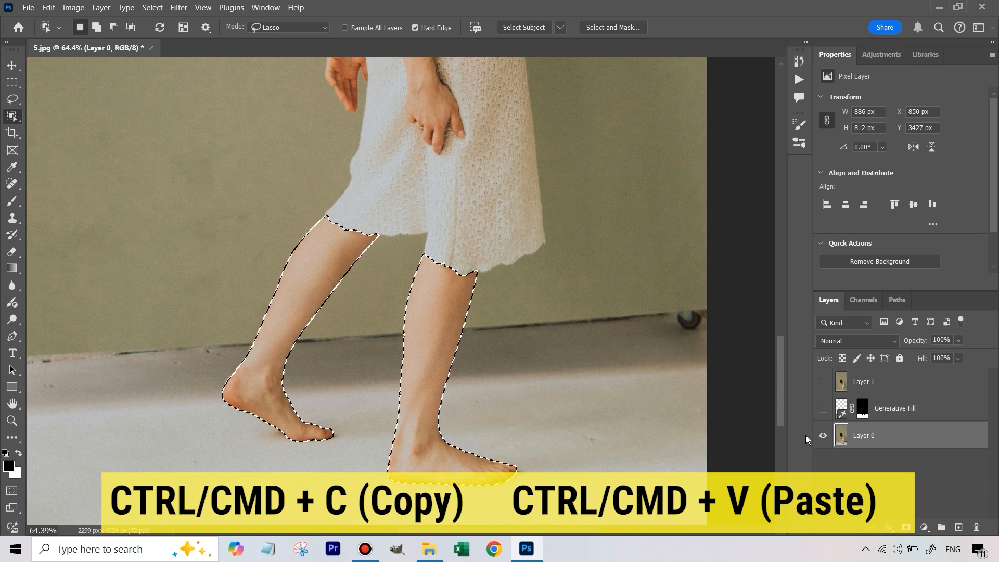
key(ctrl+c)
key(ctrl+v)
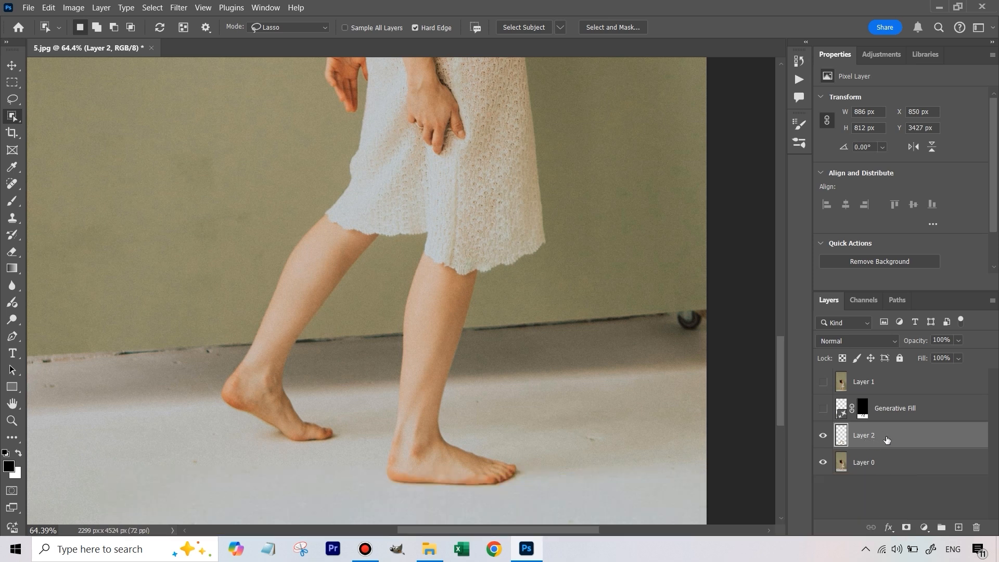
- Shift the pasted legs sideways to check the cutout, and undo the move
click(11, 67)
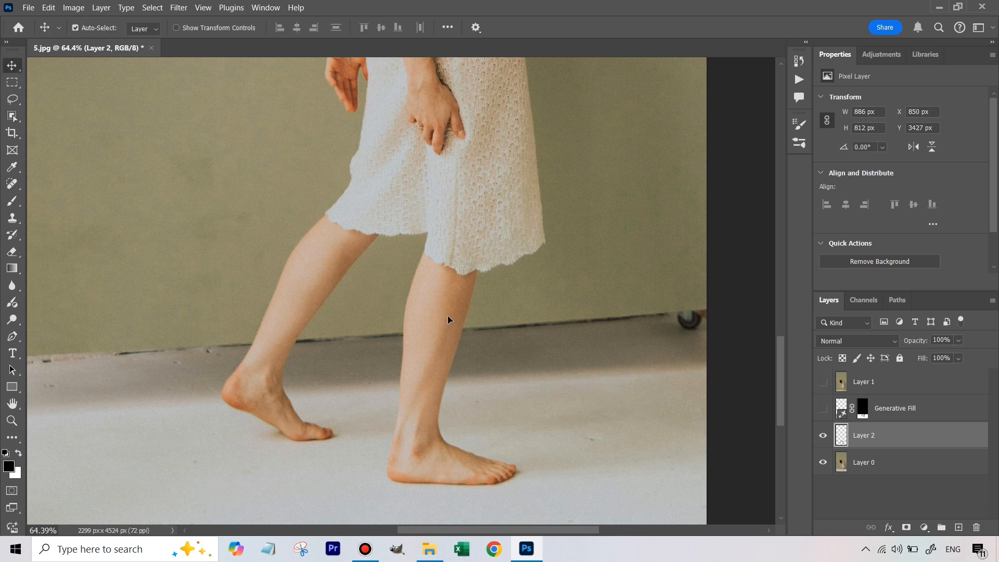
drag(448, 319, 510, 319)
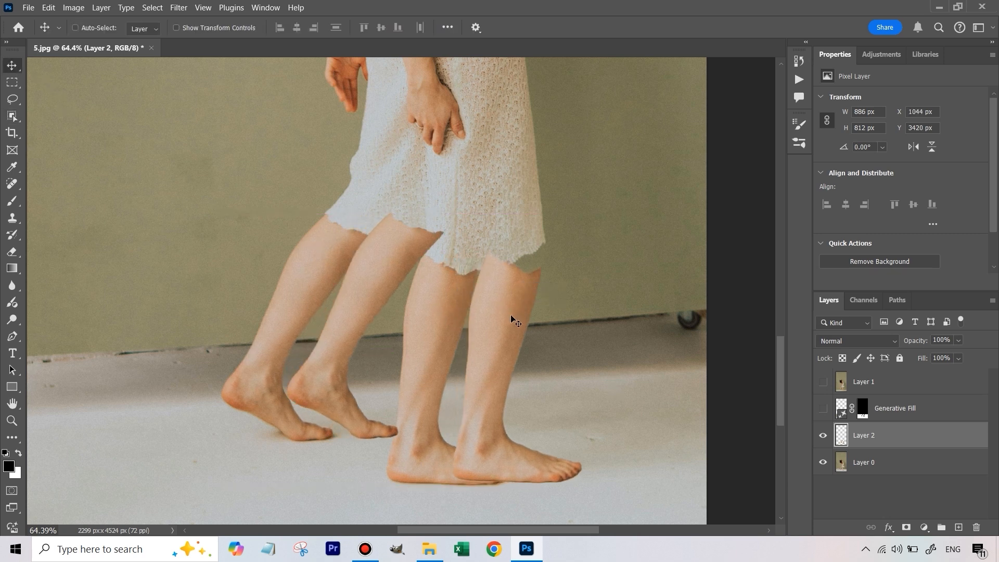
key(ctrl+z)
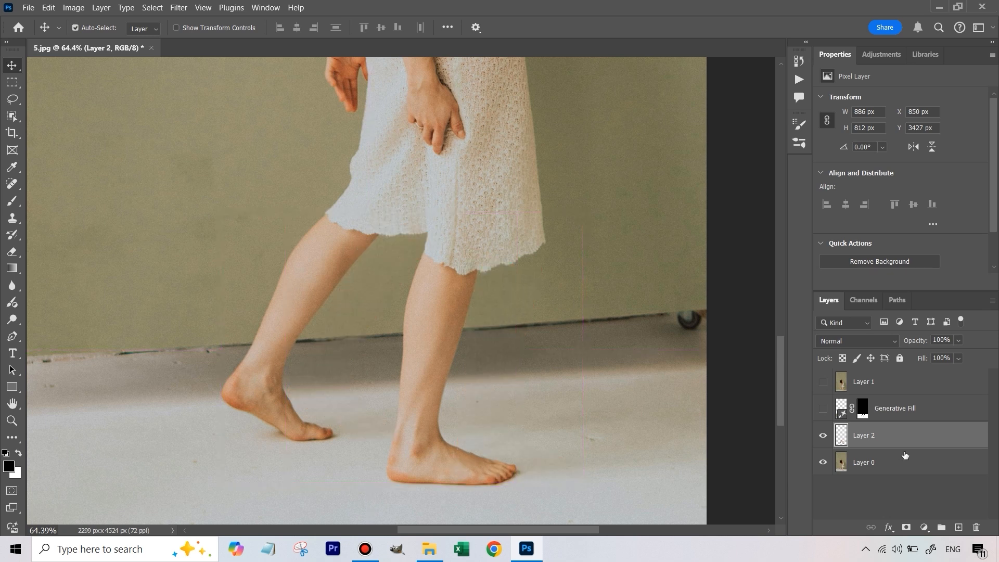
- Rename the pasted layer as legs and place it above Layer 1, with all layers visible
double_click(868, 442)
text(legs)
click(878, 496)
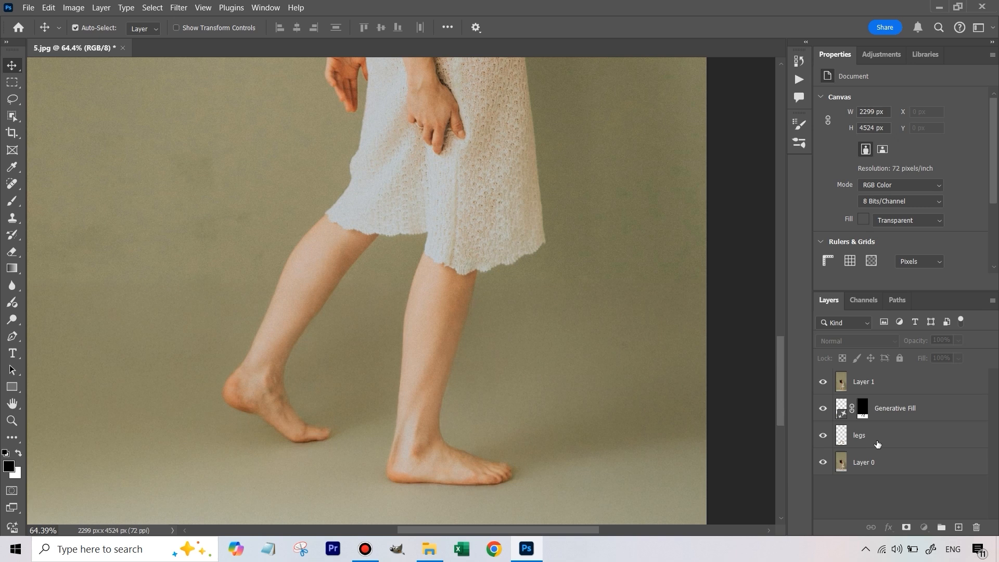
drag(877, 443, 886, 381)
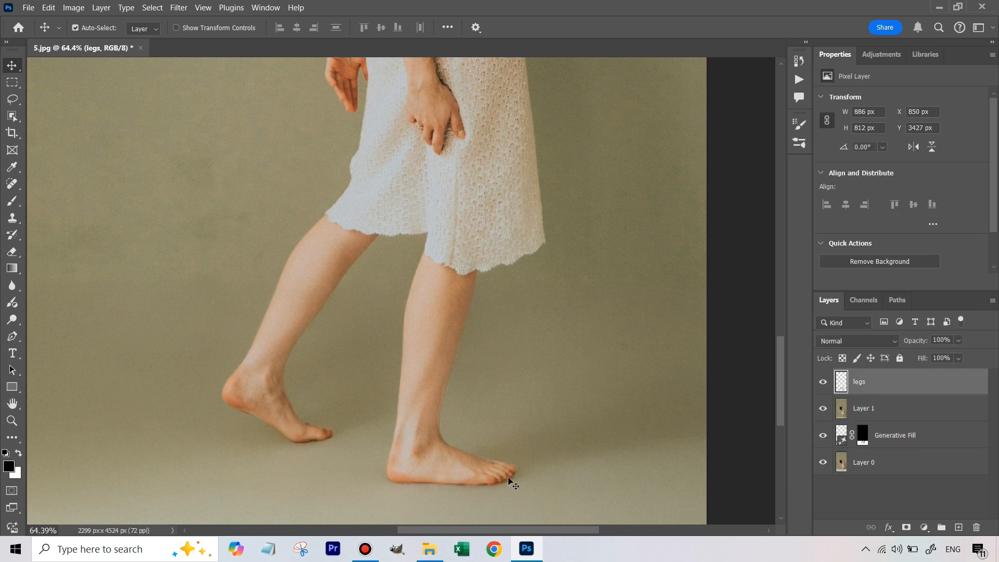
- Compare the original and generated feet up close by repeatedly hiding and showing the legs layer
click(823, 385)
click(823, 385)
click(823, 385)
click(823, 385)
click(823, 385)
key(z)
drag(443, 442, 779, 453)
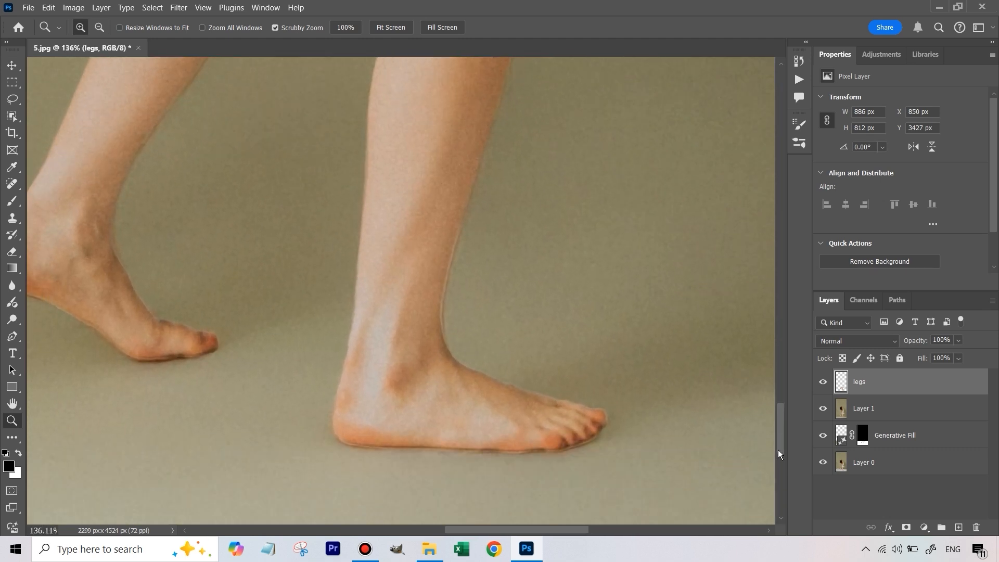
drag(564, 530, 539, 530)
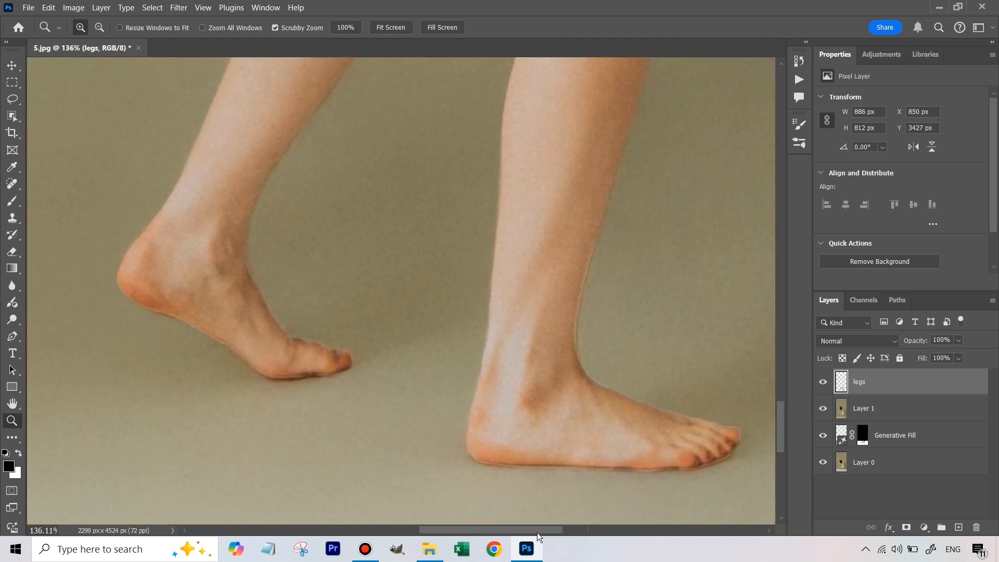
click(823, 381)
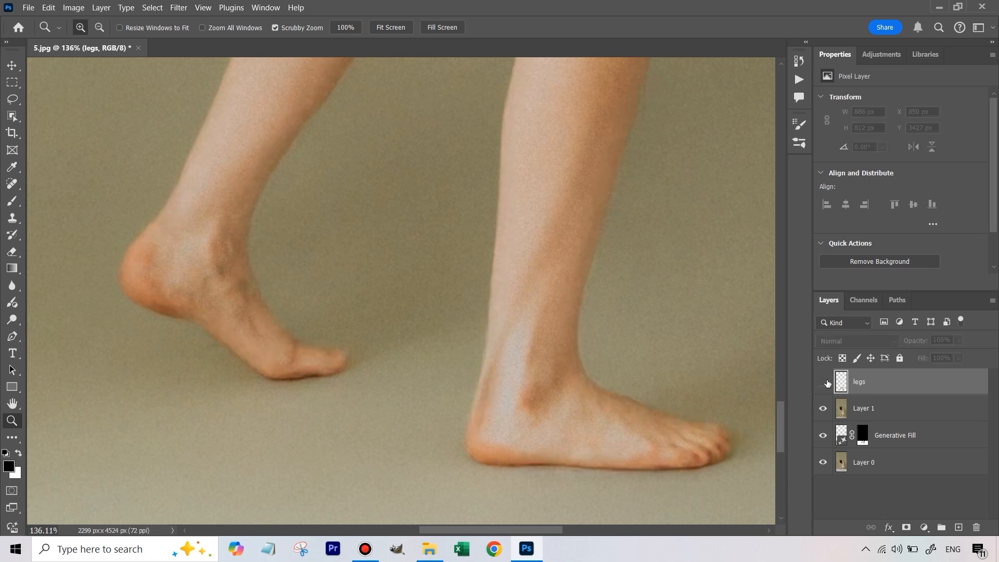
click(824, 383)
click(824, 382)
click(824, 382)
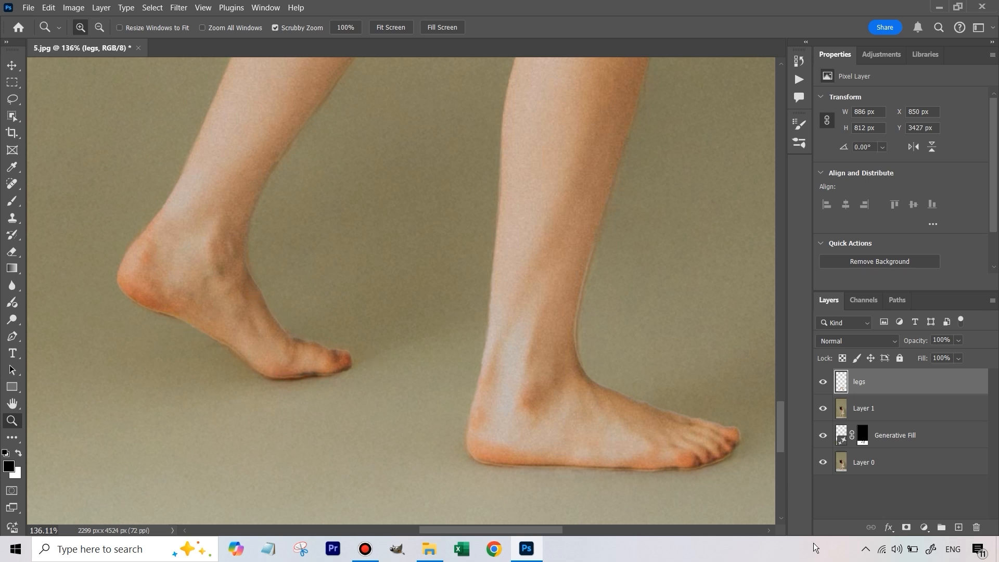
- Compare the original photo with the edited result by repeatedly isolating Layer 0 and restoring all the layers
key(alt)
key(alt)
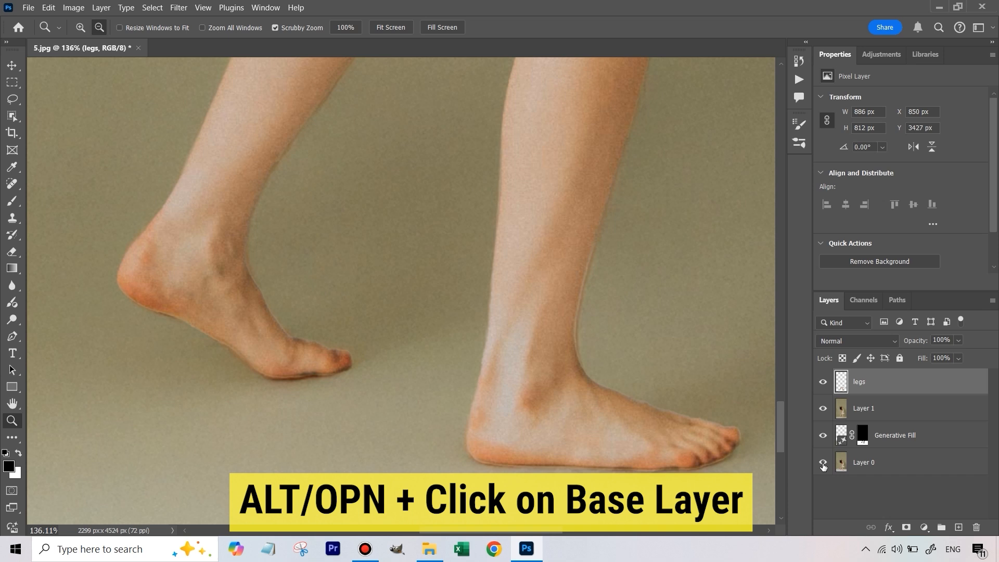
alt+click(822, 463)
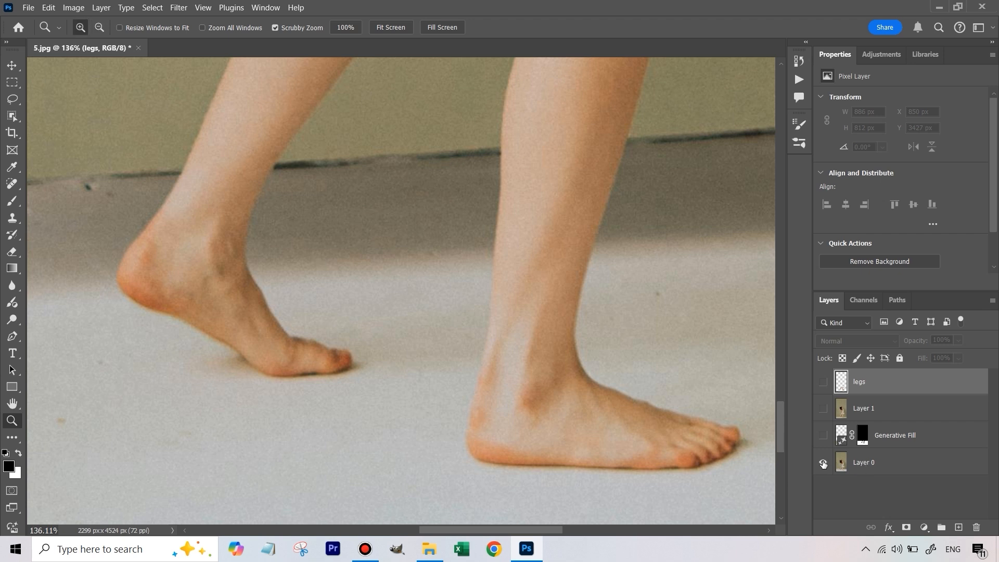
key(alt)
alt+click(822, 463)
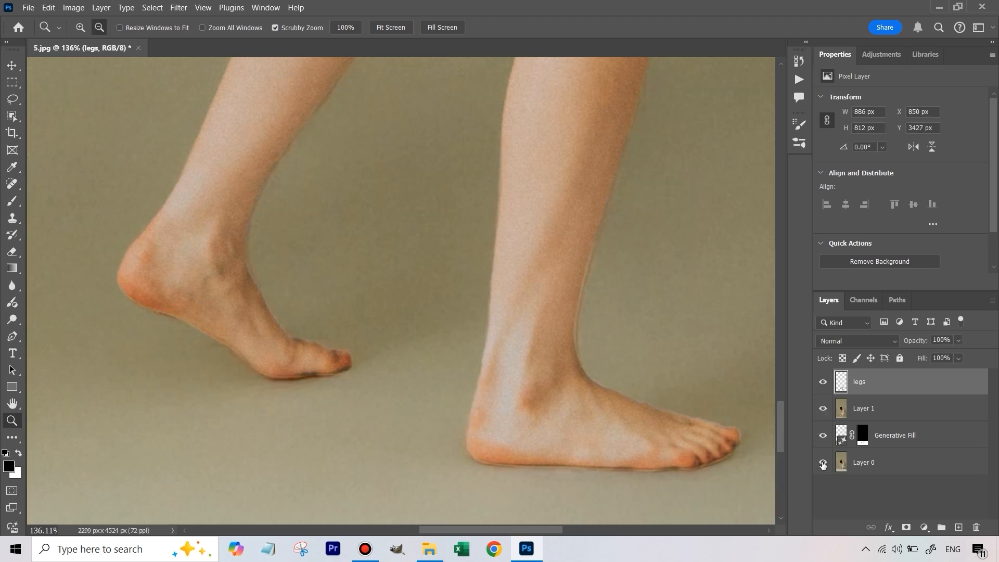
alt+click(822, 463)
alt+click(822, 463)
alt+click(822, 463)
alt+click(823, 463)
alt+click(823, 463)
alt+click(822, 463)
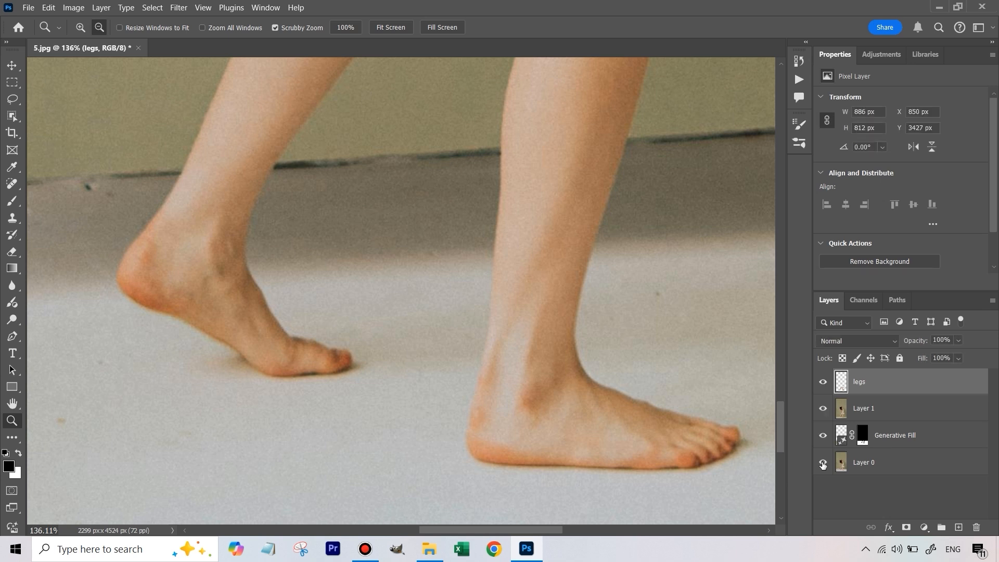
alt+click(822, 463)
alt+click(822, 463)
alt+click(823, 463)
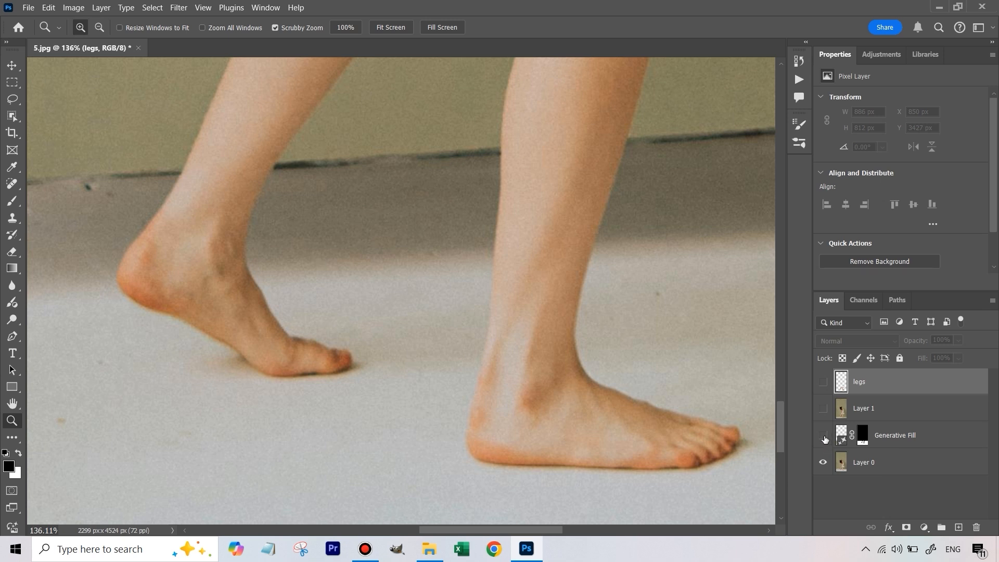
drag(824, 439, 822, 382)
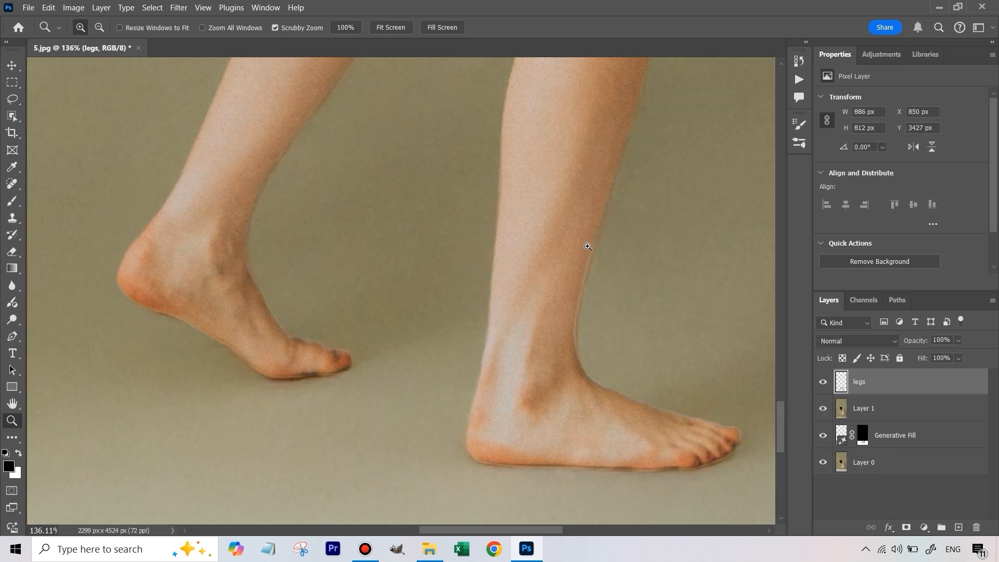
- Compare the feet at 100% zoom with the legs layer on and off, and with Layer 0 isolated
key(ctrl+1)
key(v)
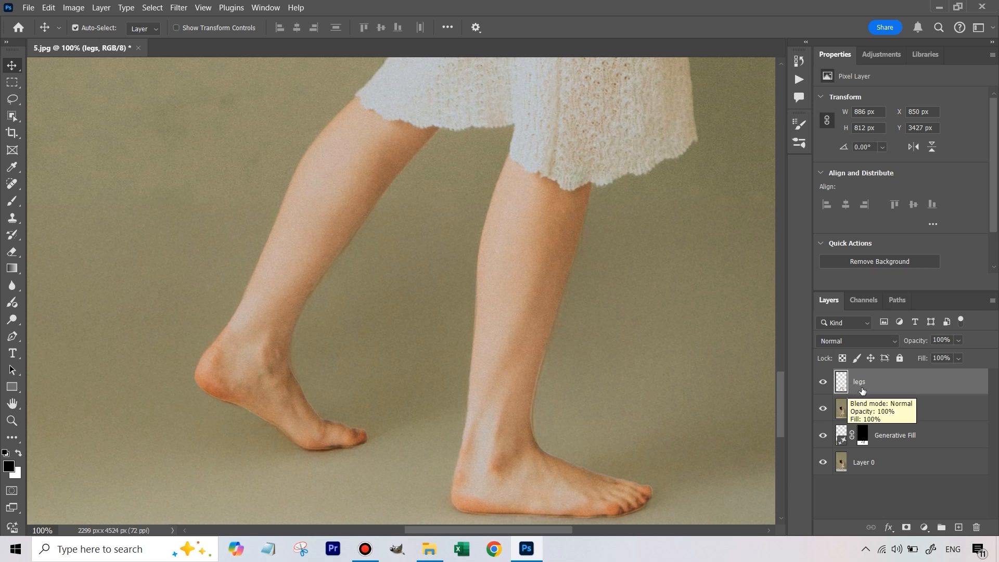
click(821, 384)
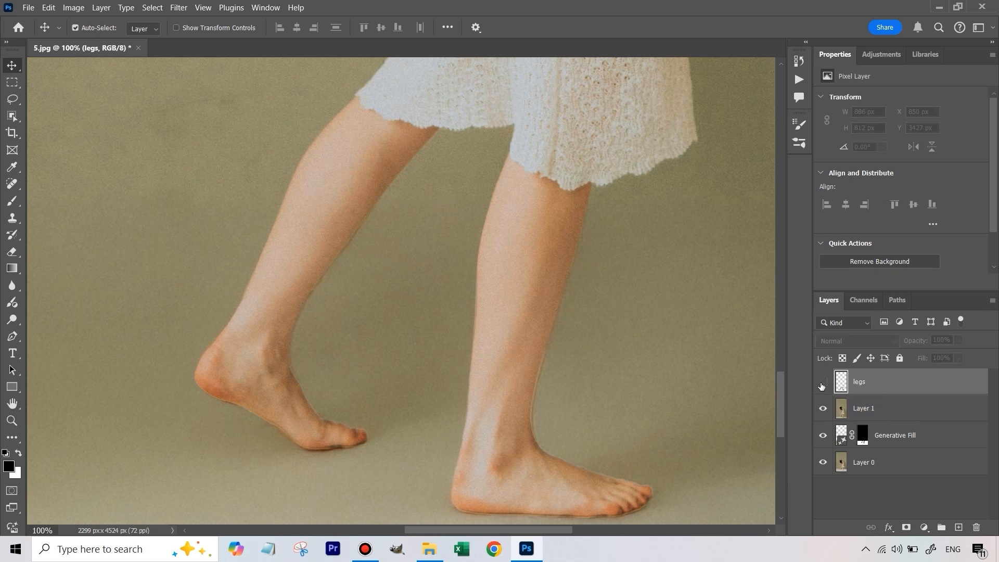
click(822, 384)
click(822, 384)
click(822, 383)
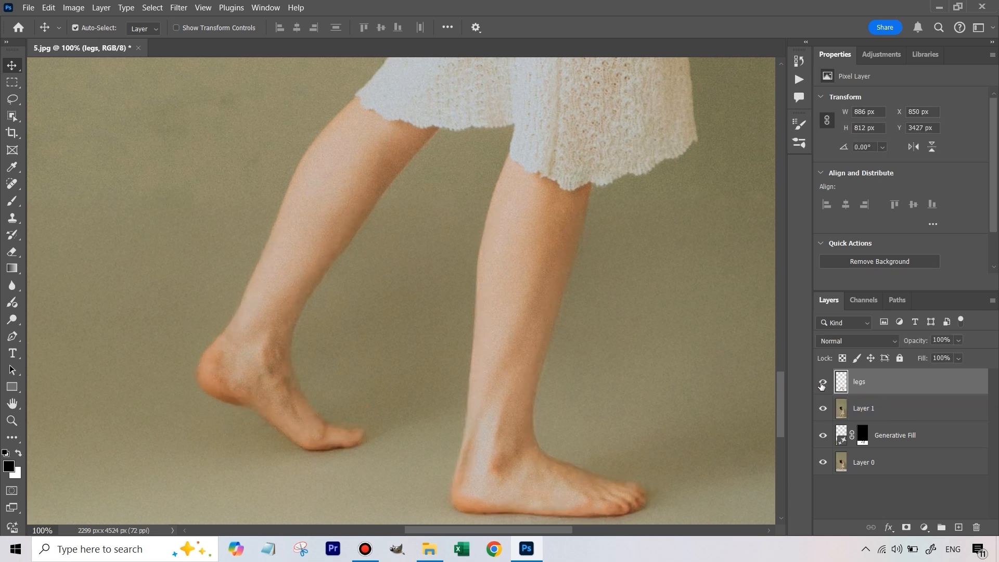
alt+click(822, 463)
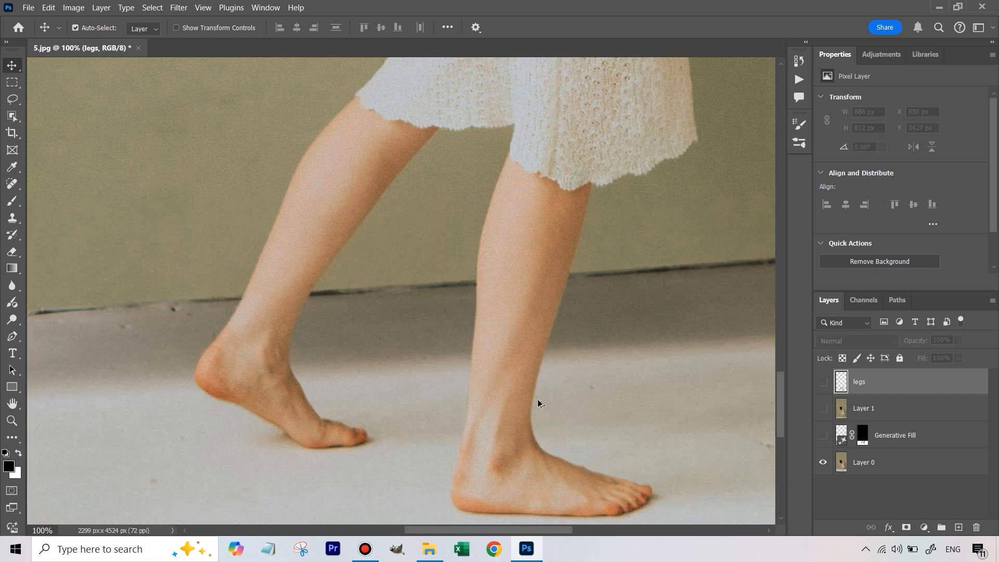
alt+click(822, 463)
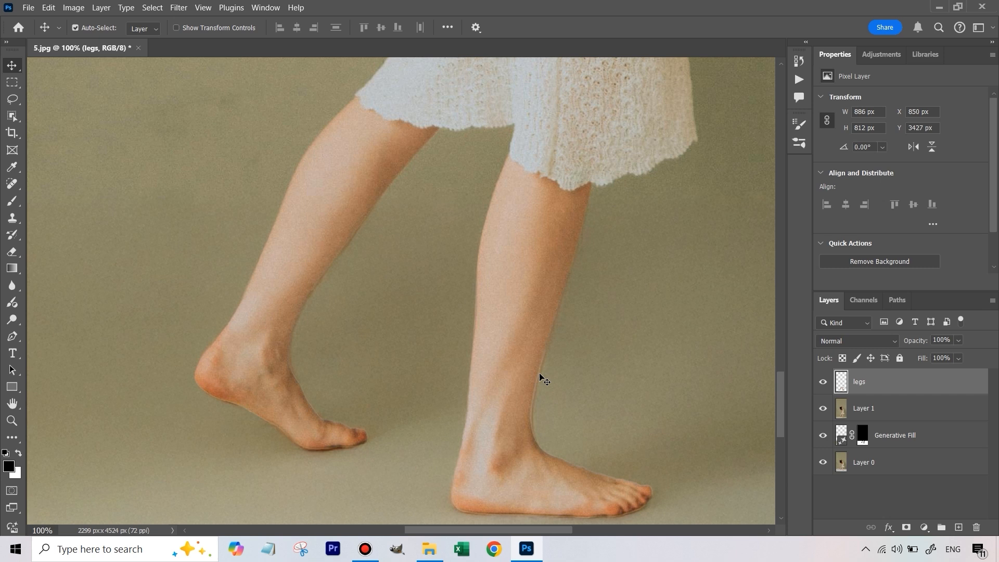
click(822, 382)
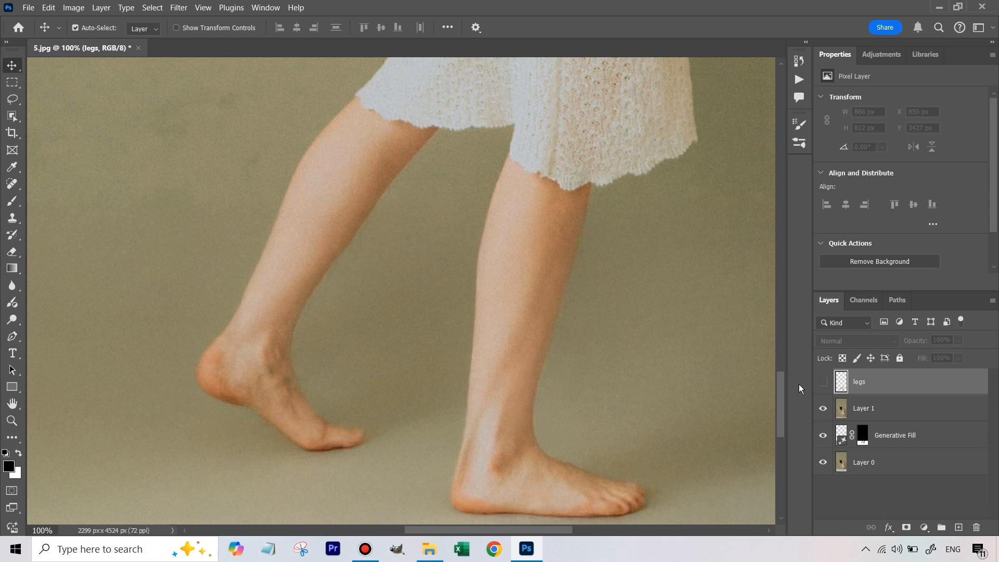
click(822, 384)
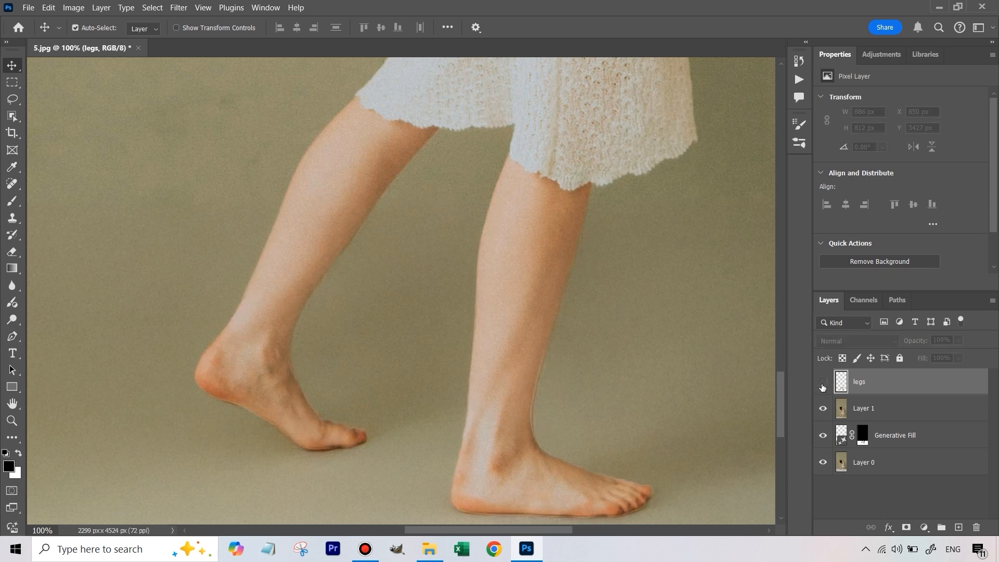
click(823, 383)
click(823, 383)
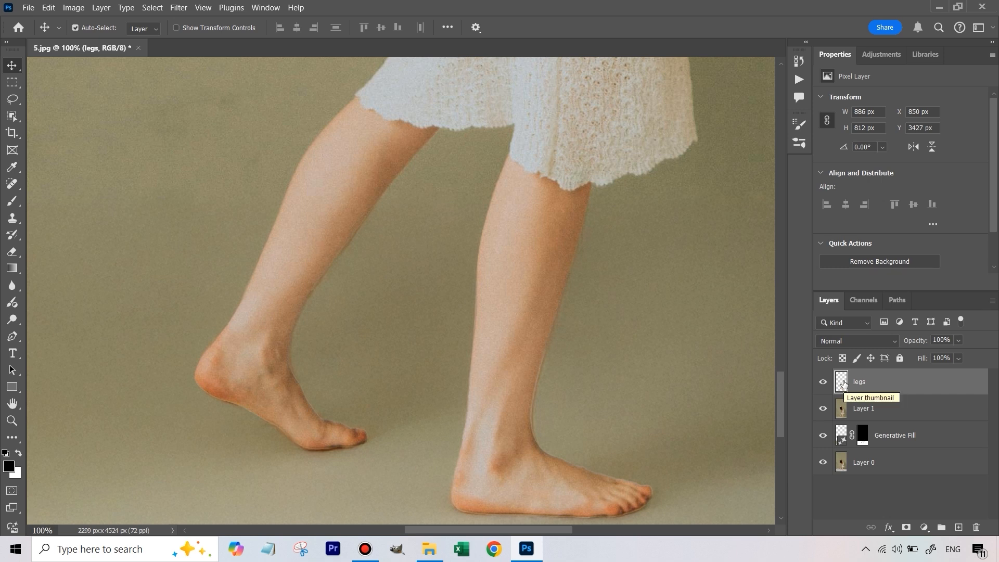
- Add a layer mask to the legs layer and invert it to black
click(906, 527)
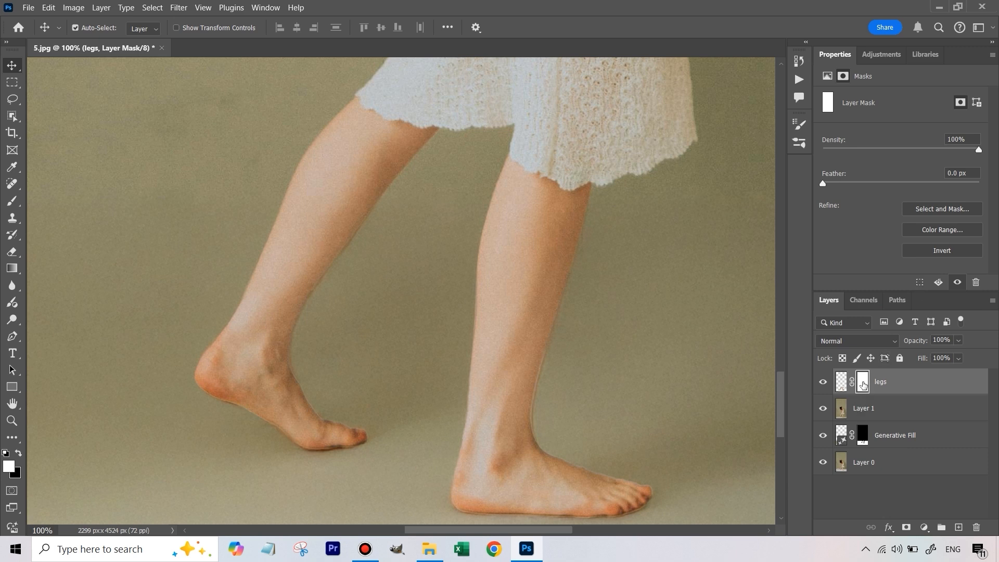
click(953, 254)
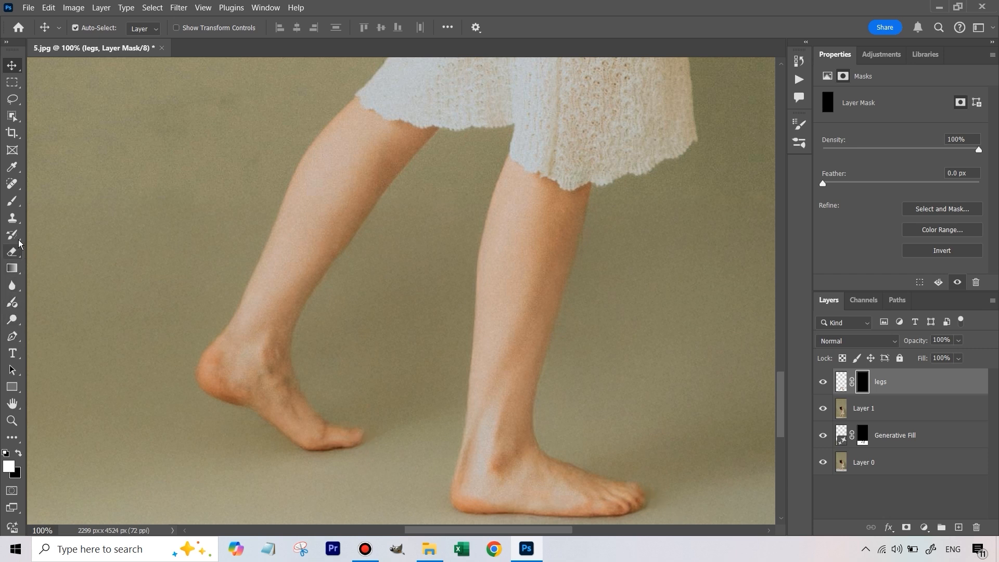
- Choose the Brush tool for the legs layer mask and reduce the brush size to 35
click(19, 206)
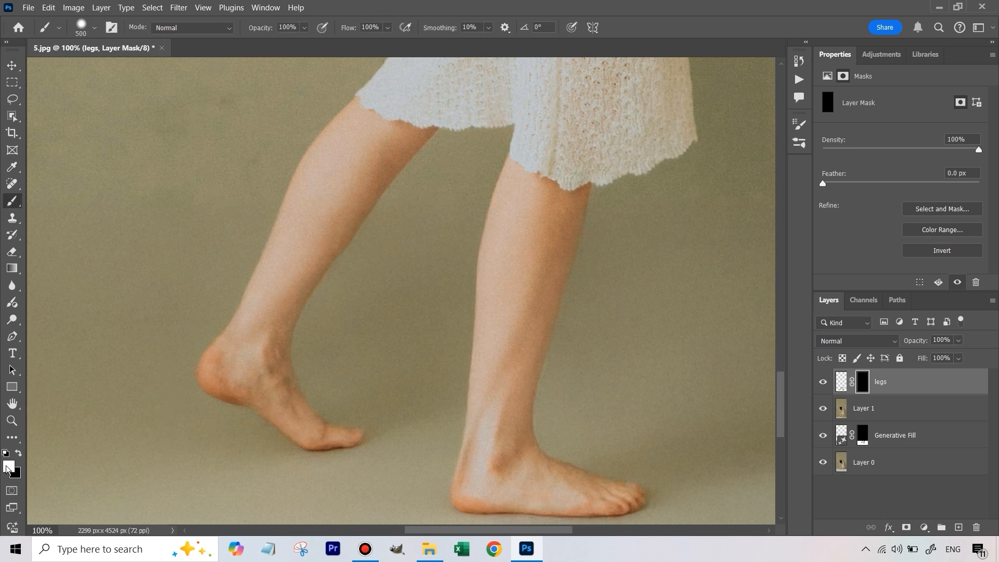
key(bracketleft)
key(bracketleft)
key(bracketleft)
key(bracketleft)
key(bracketleft)
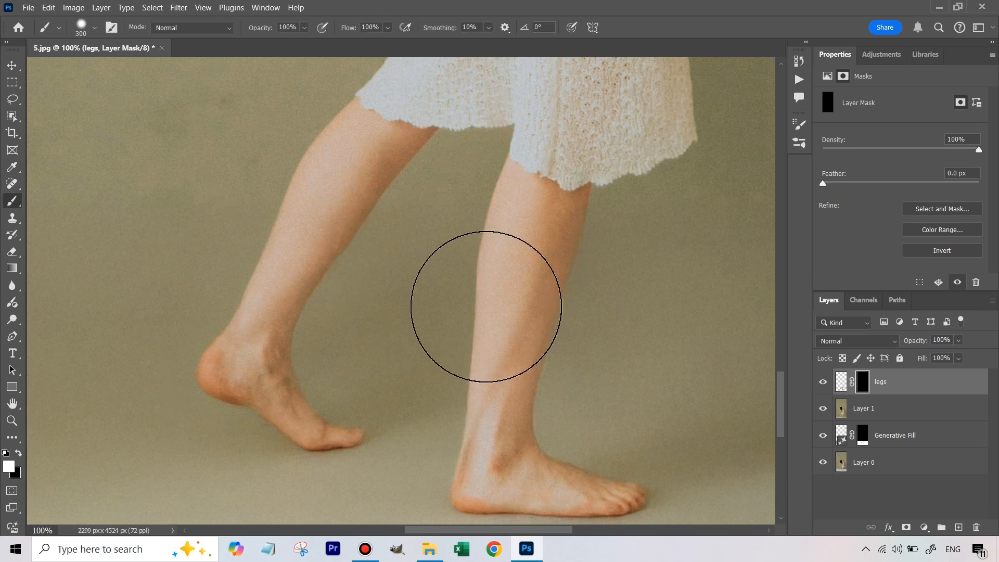
key(bracketleft)
key(bracketleft)
key(bracketleft)
key(bracketleft)
key(bracketleft)
key(bracketleft)
key(bracketleft)
key(bracketleft)
key(bracketleft)
key(bracketleft)
key(bracketleft)
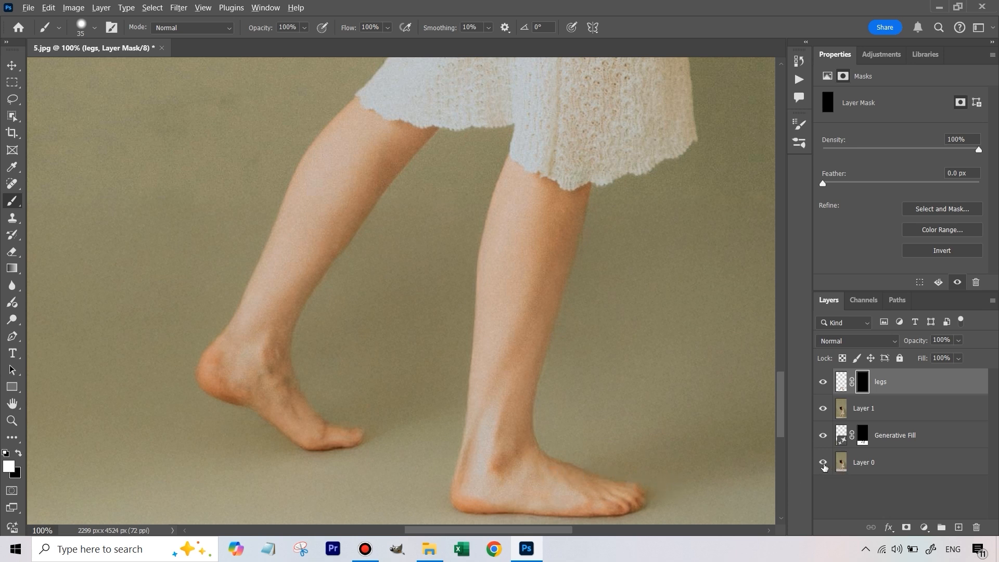
- Compare the original toes with the generated ones by repeatedly isolating Layer 0 and restoring all layers
alt+click(824, 464)
alt+click(823, 463)
alt+click(823, 463)
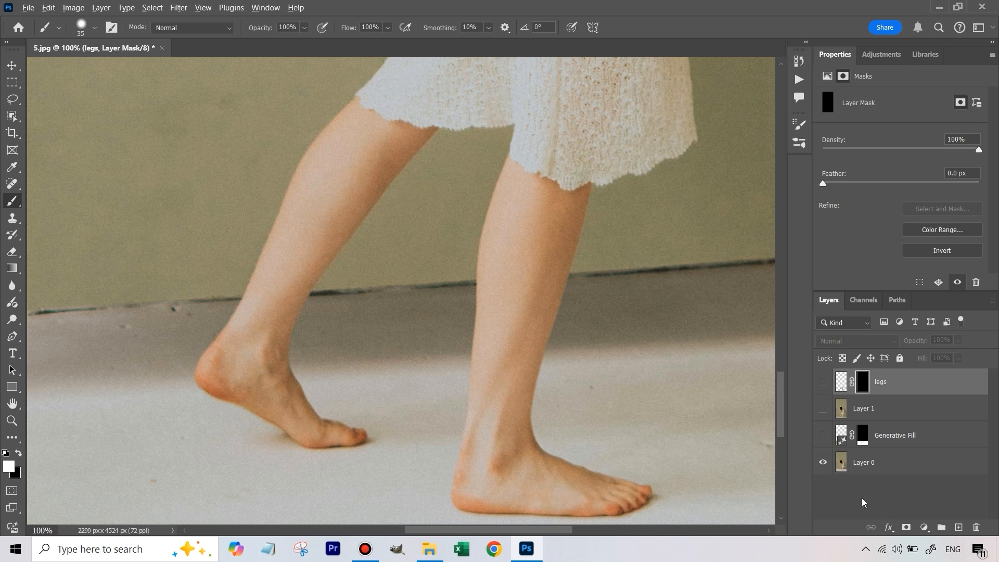
alt+click(823, 468)
alt+click(823, 468)
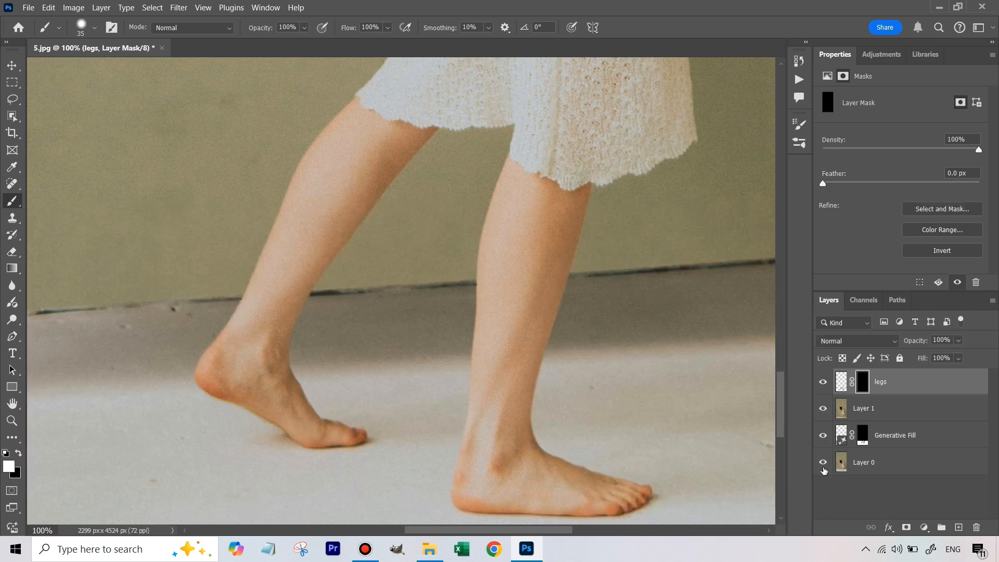
alt+click(823, 467)
alt+click(823, 467)
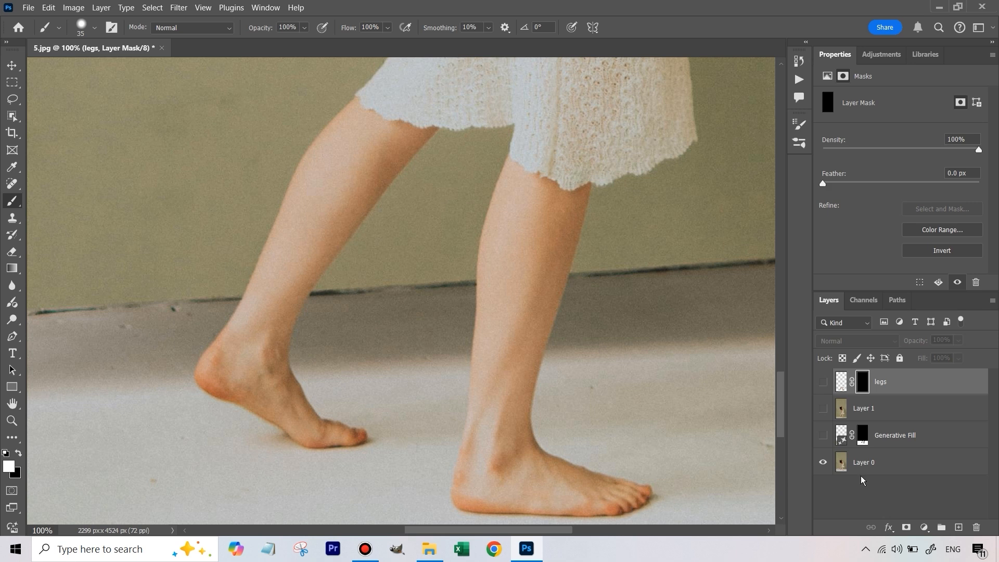
- Show all layers and paint white on the legs mask over the front foot's toes and along the shin edge
alt+click(823, 467)
mouse_move(647, 495)
mouse_down()
mouse_move(622, 504)
mouse_move(641, 503)
mouse_move(649, 486)
mouse_up()
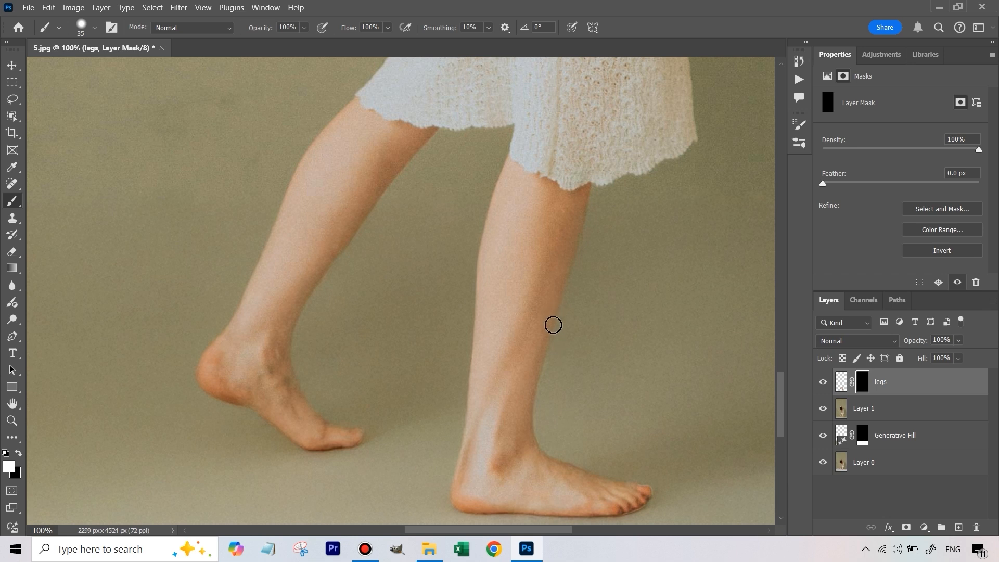
mouse_move(546, 352)
mouse_down()
mouse_move(537, 407)
mouse_move(540, 369)
mouse_up()
- Check the restored front foot against the original photo by isolating Layer 0 and bringing all layers back
alt+click(823, 467)
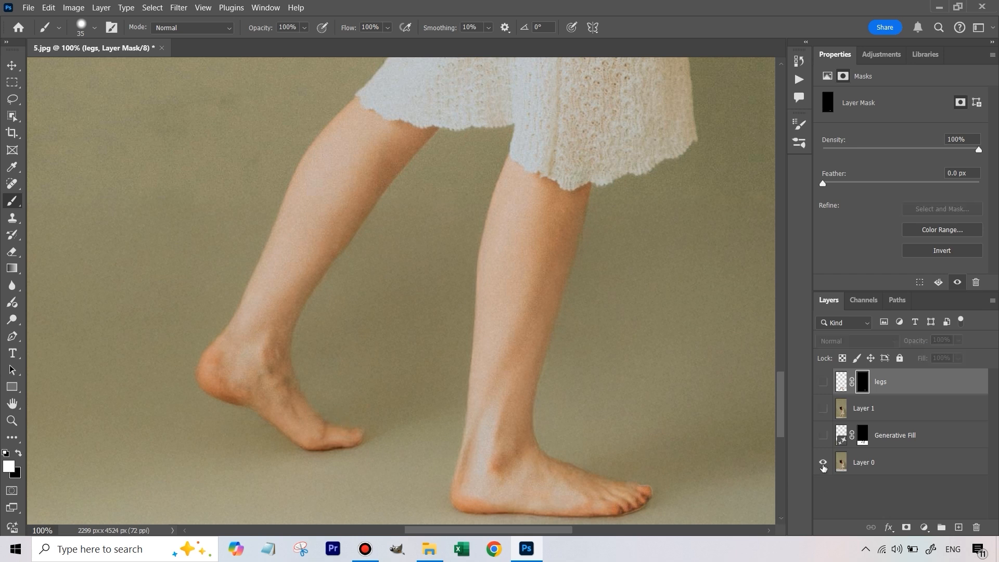
alt+click(823, 466)
alt+click(822, 467)
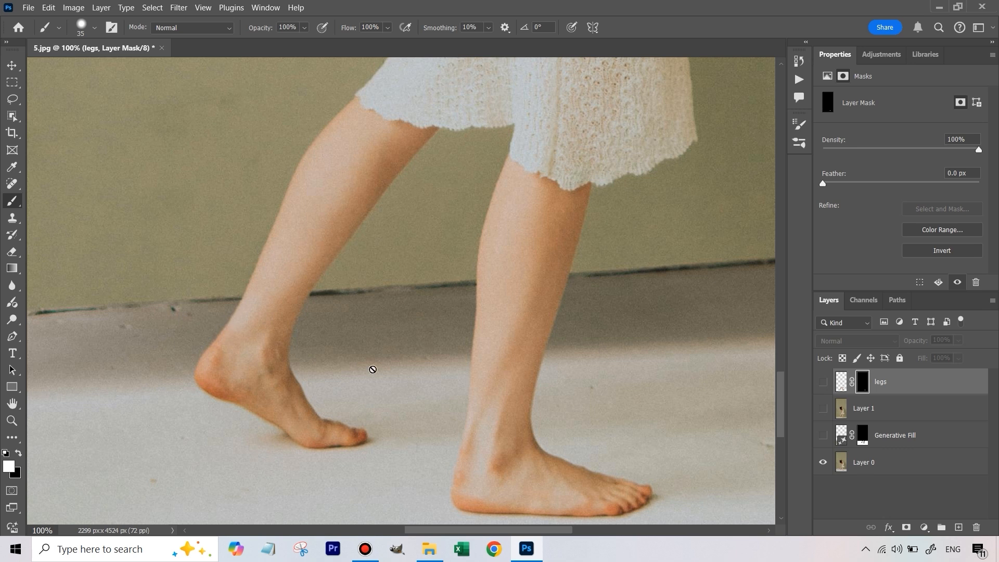
alt+click(821, 467)
alt+click(820, 467)
alt+click(820, 466)
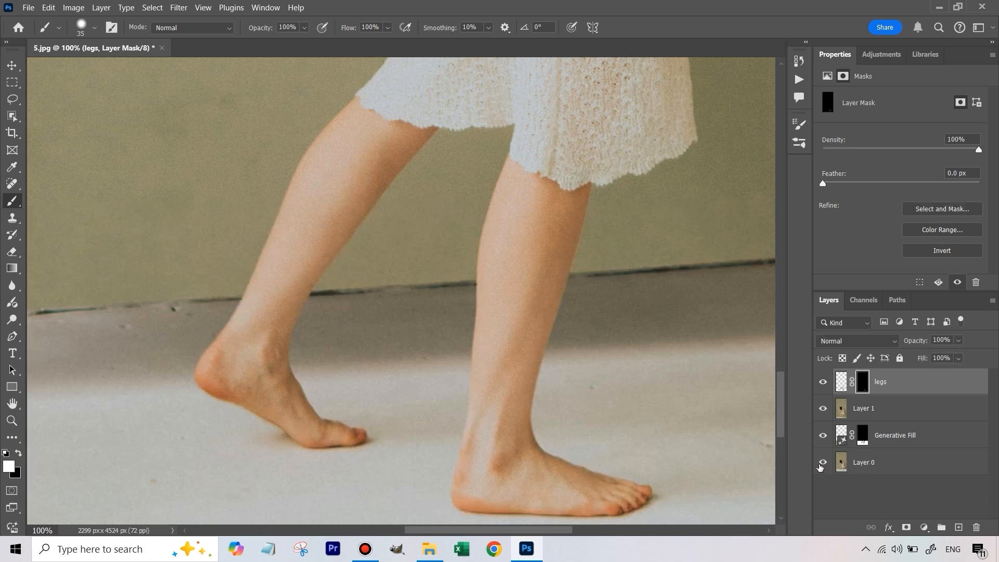
alt+click(820, 467)
alt+click(820, 467)
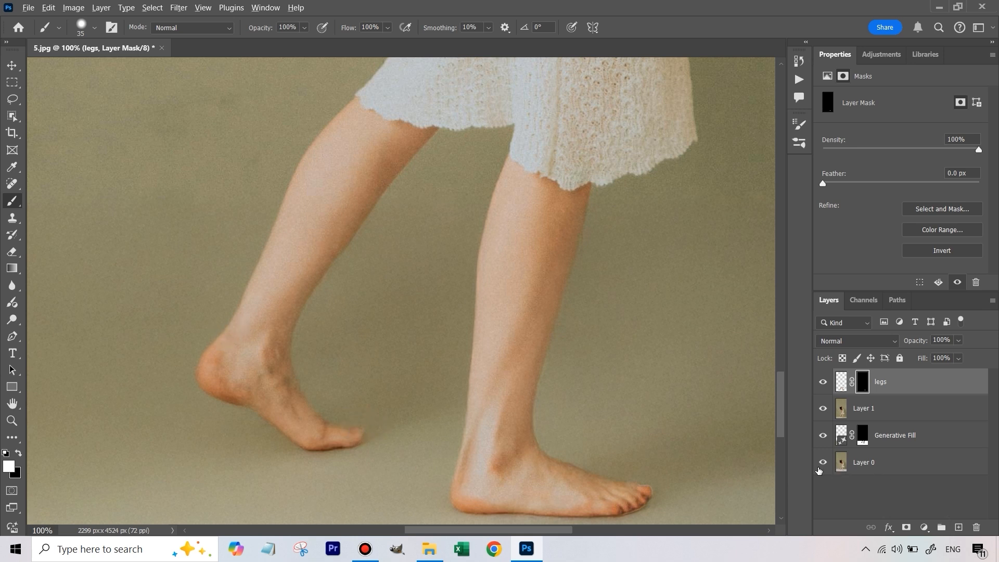
- Recheck the original in Layer 0, then paint white on the legs mask over the raised back foot's toes
alt+click(826, 467)
alt+click(826, 467)
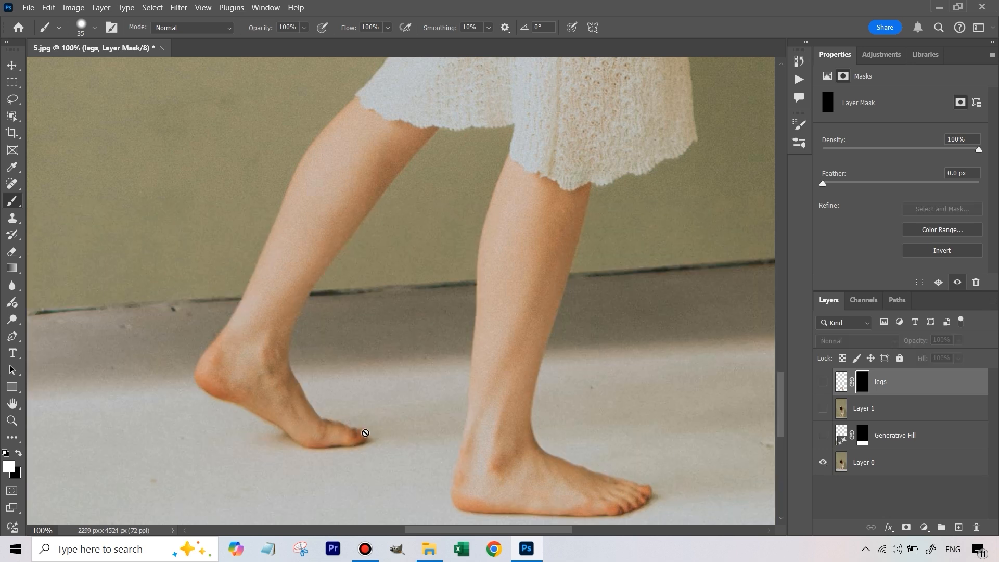
alt+click(823, 463)
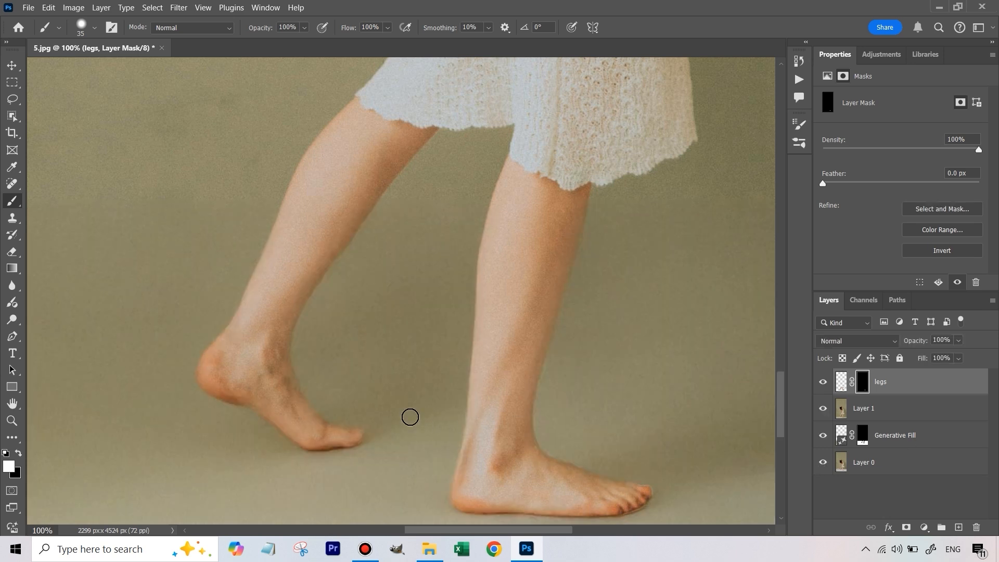
drag(359, 437, 331, 430)
- Compare the repainted back toes with the original by toggling between Layer 0 alone and all layers
alt+click(820, 466)
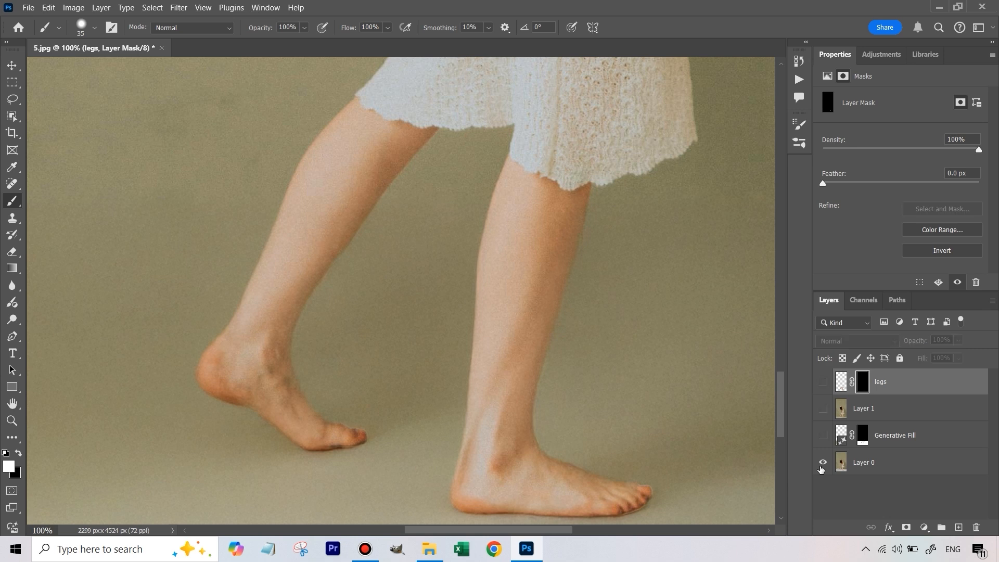
alt+click(820, 467)
alt+click(820, 467)
alt+click(819, 467)
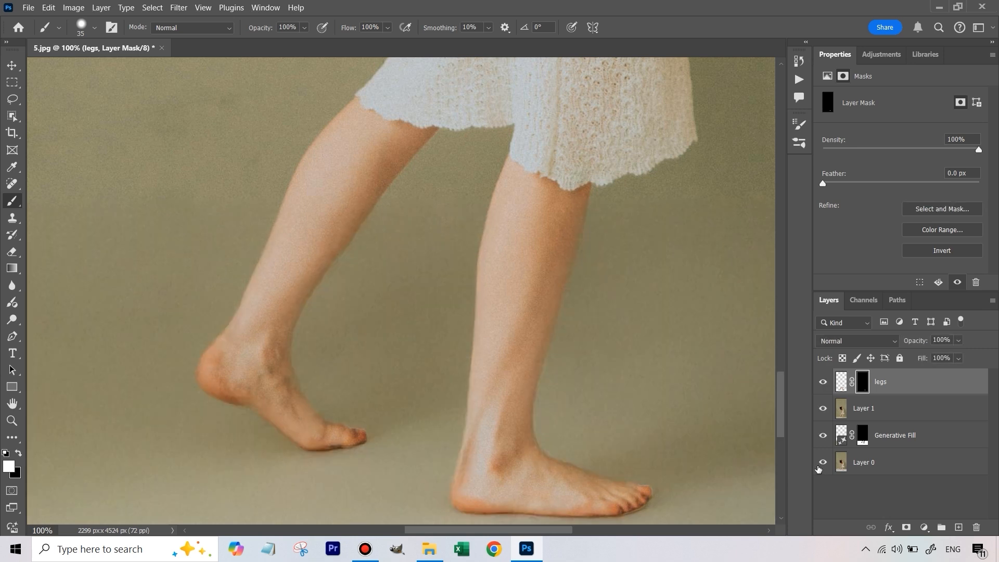
- Stamp all visible layers into a new merged layer at the top of the stack
key(ctrl+0)
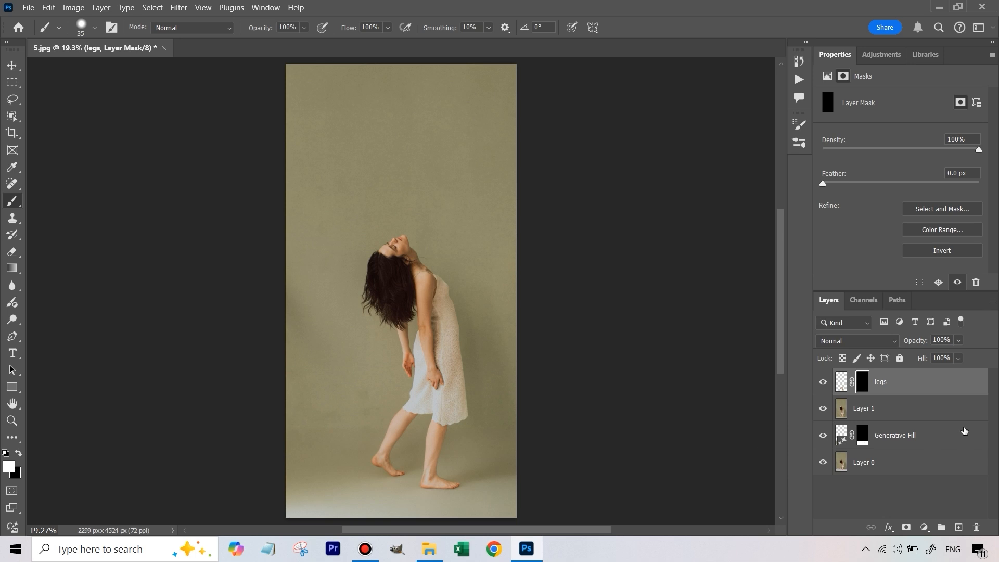
key(ctrl+shift+alt+e)
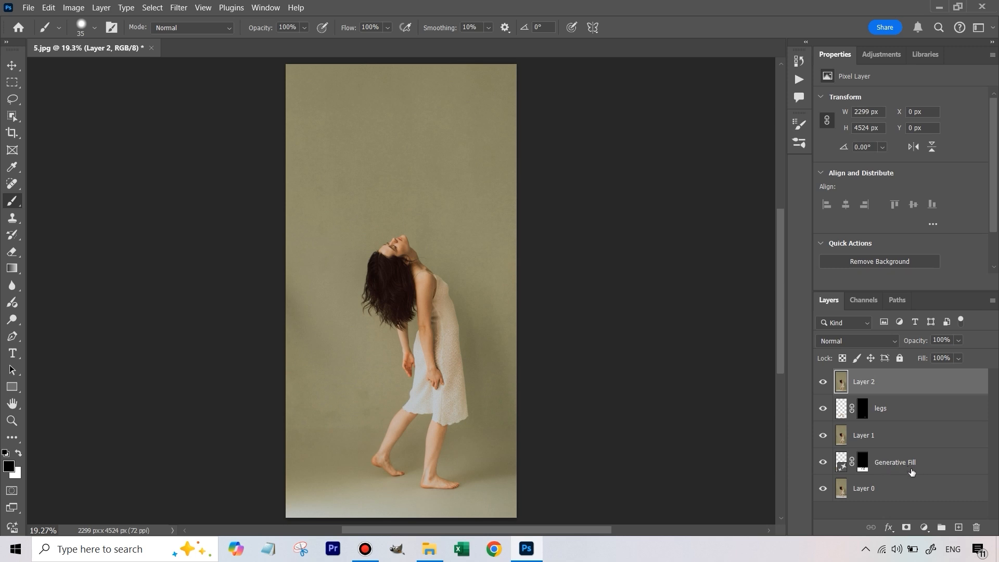
- Load the Generative Fill mask as a selection, inspect the backdrop along its upper boundary up close, and deselect
drag(839, 470, 864, 474)
ctrl+click(862, 469)
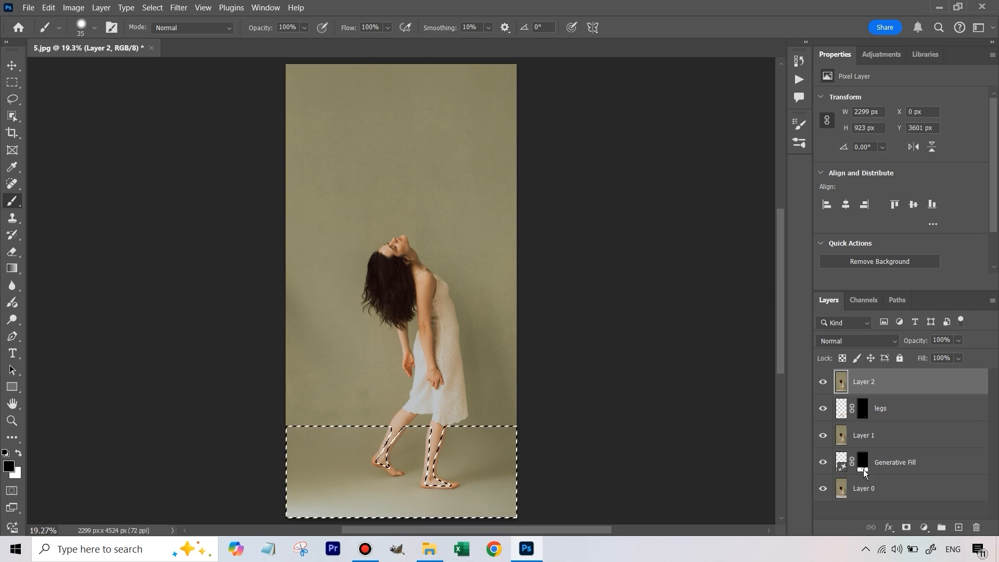
key(z)
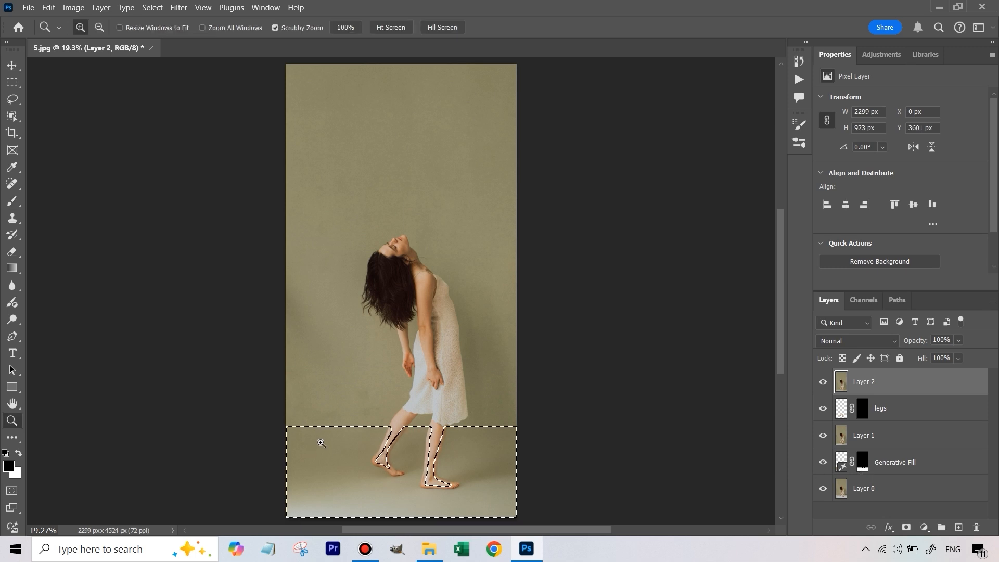
mouse_move(328, 433)
mouse_down()
mouse_move(479, 409)
mouse_move(432, 410)
mouse_up()
drag(780, 411, 805, 418)
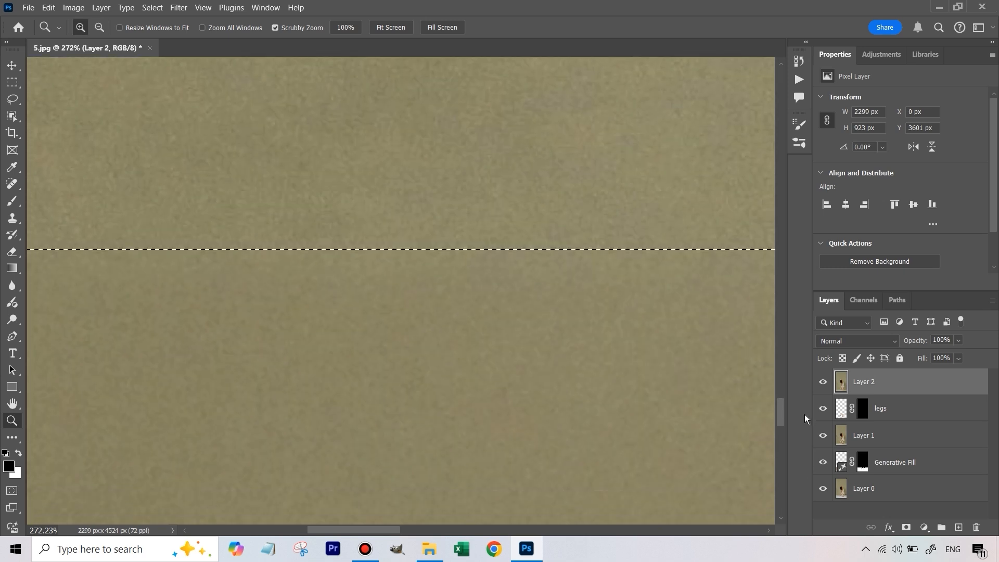
key(ctrl+d)
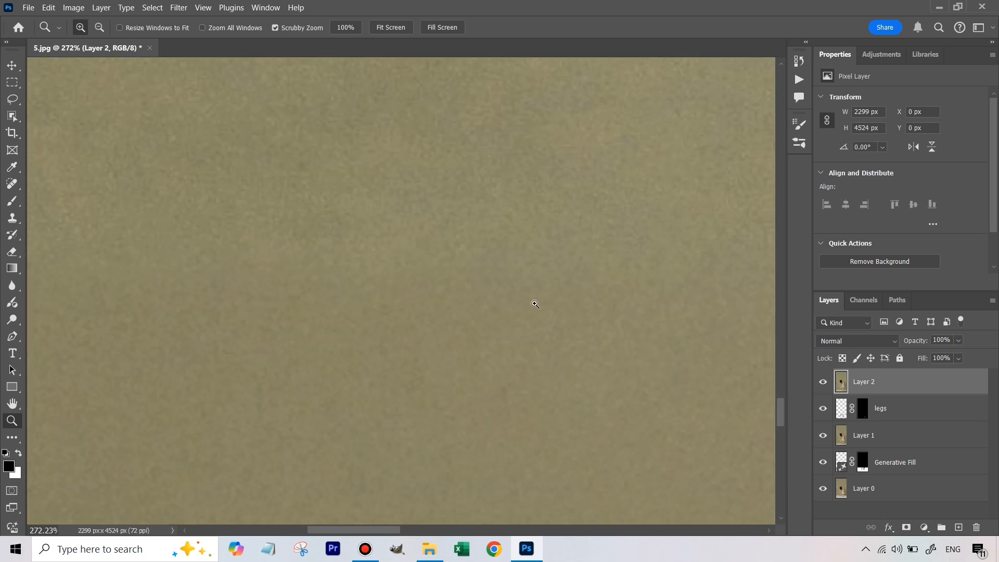
key(ctrl+0)
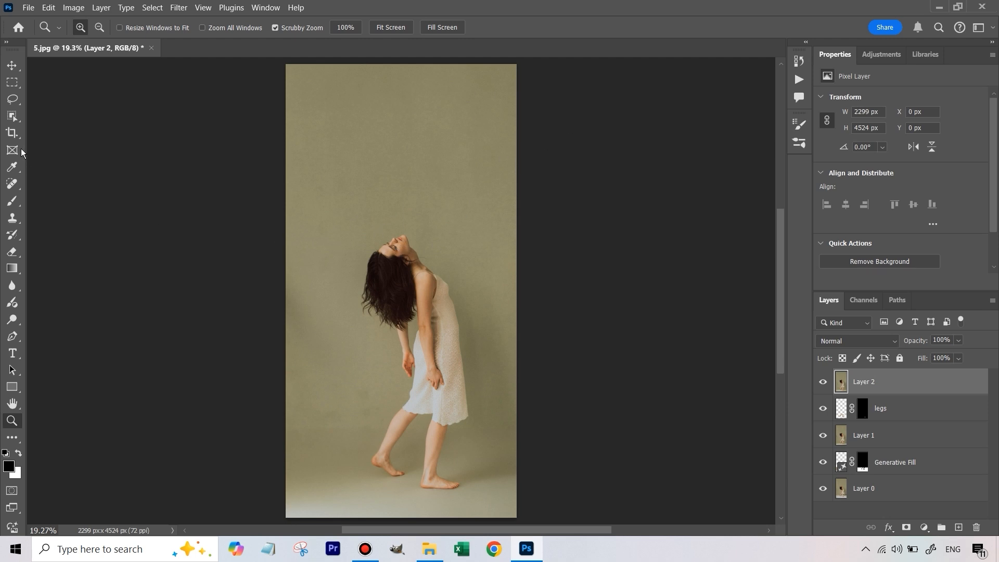
- Extend the crop frame beyond the image's right side and fill it using Generative Expand with an empty prompt
click(11, 134)
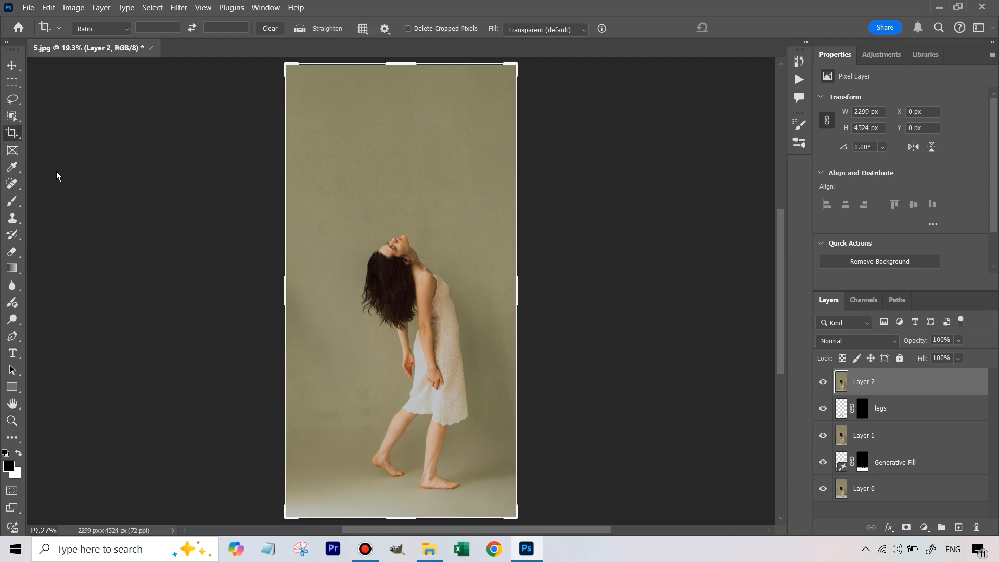
drag(519, 295, 554, 296)
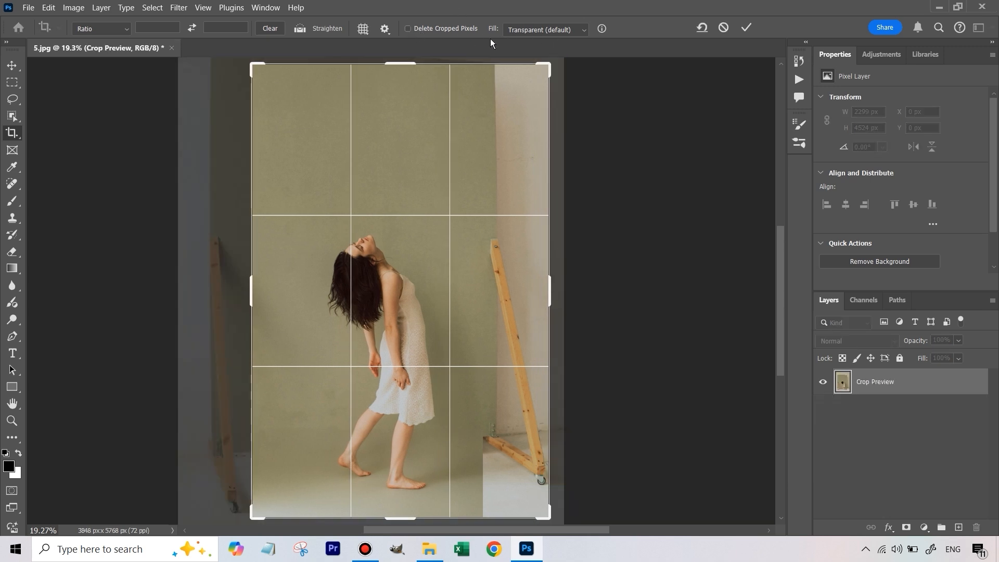
click(558, 31)
click(557, 42)
drag(552, 284, 554, 284)
click(746, 27)
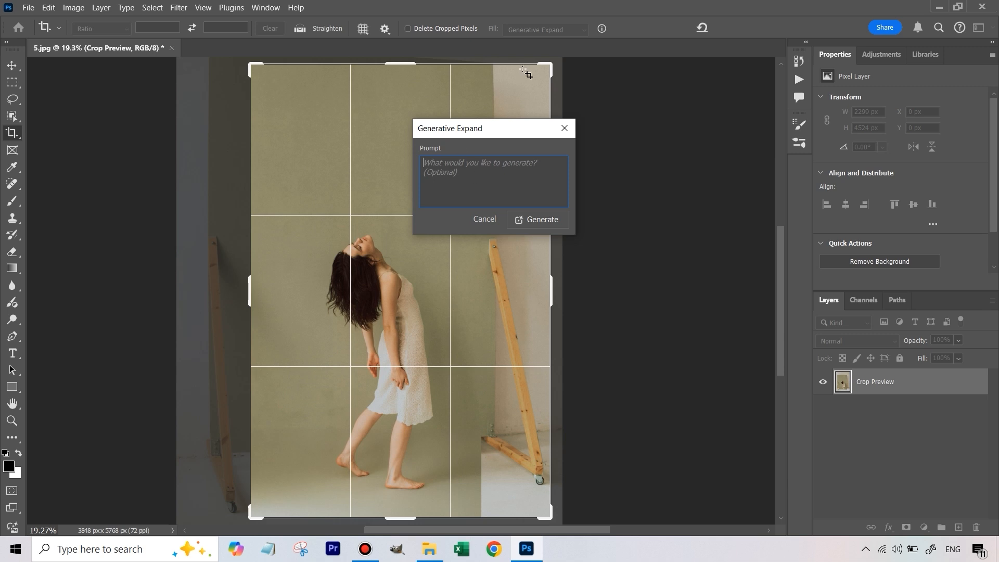
click(550, 221)
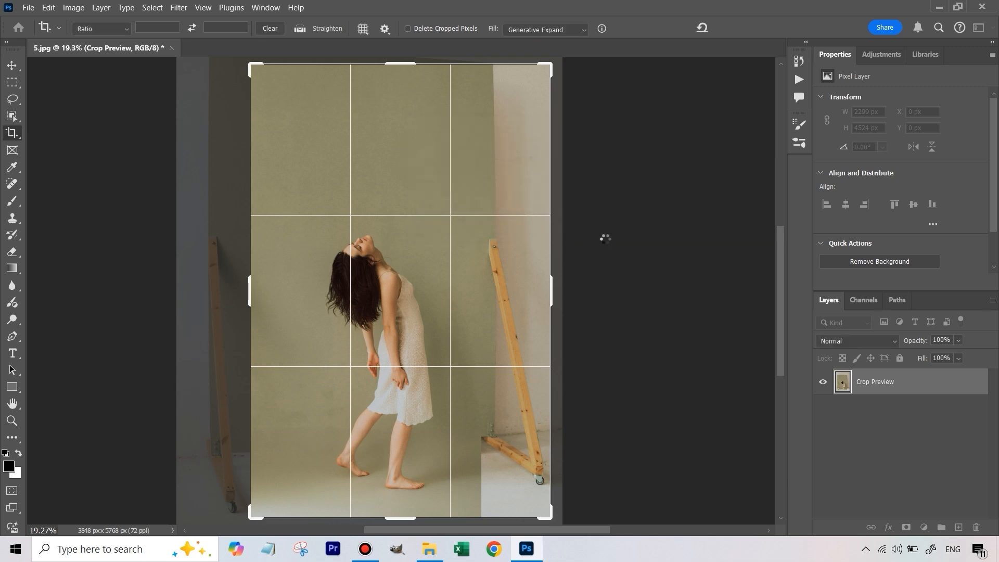